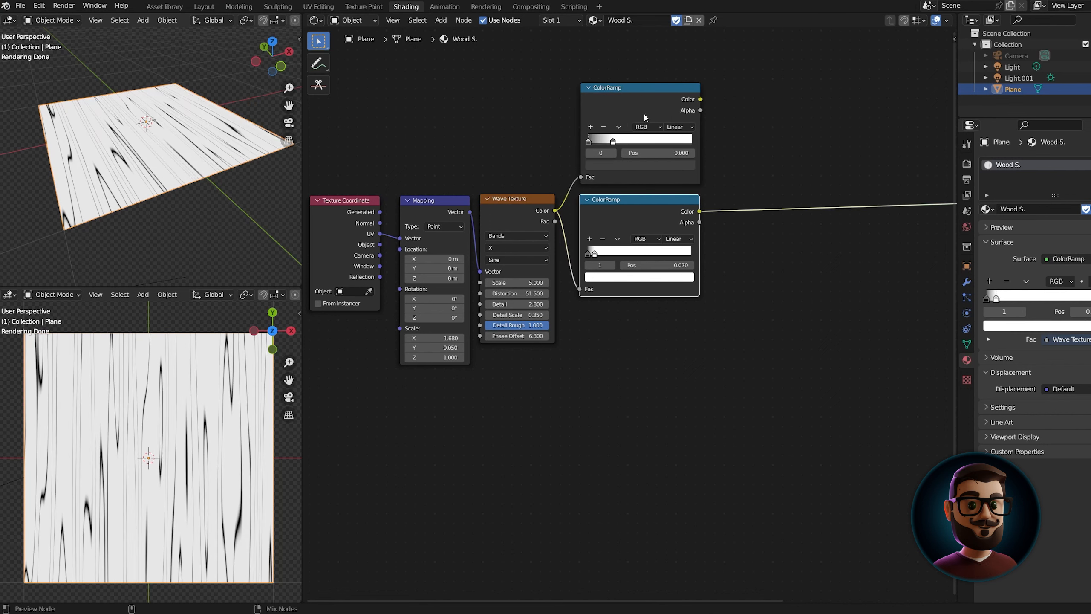
Add a Noise Texture below the Wave Texture, feed it the Mapping vector, preview it, and set its Scale to 3.8.
{"action": "key", "text": "shift+a"}
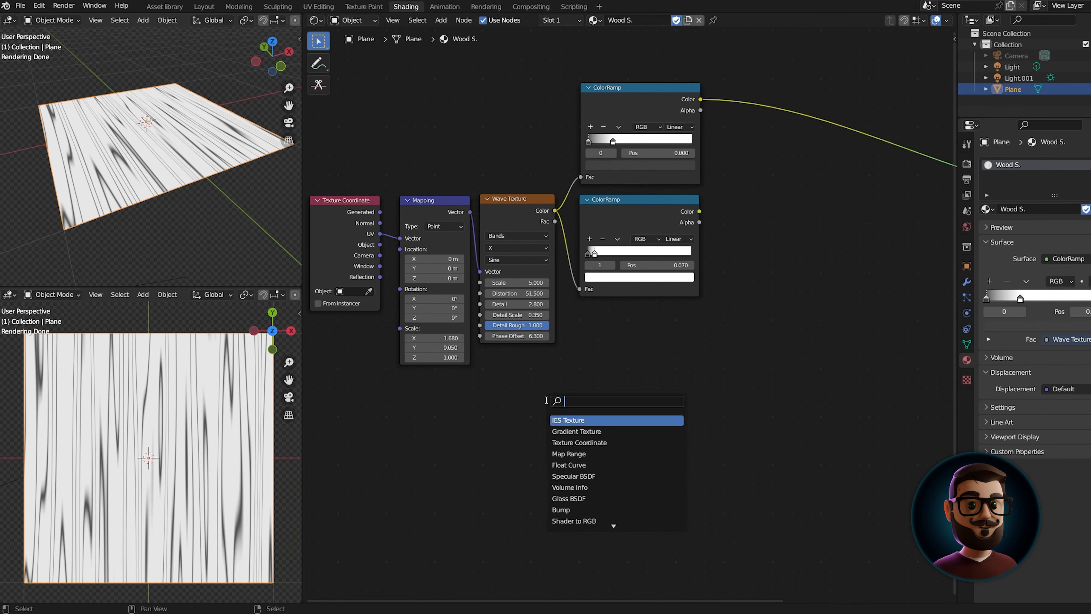
{"action": "type", "text": "noise"}
{"action": "key", "text": "Return"}
{"action": "left_click", "coordinate": [524, 387]}
{"action": "left_click_drag", "start_coordinate": [470, 211], "coordinate": [493, 415]}
{"action": "left_click", "coordinate": [523, 387], "text": "ctrl+shift"}
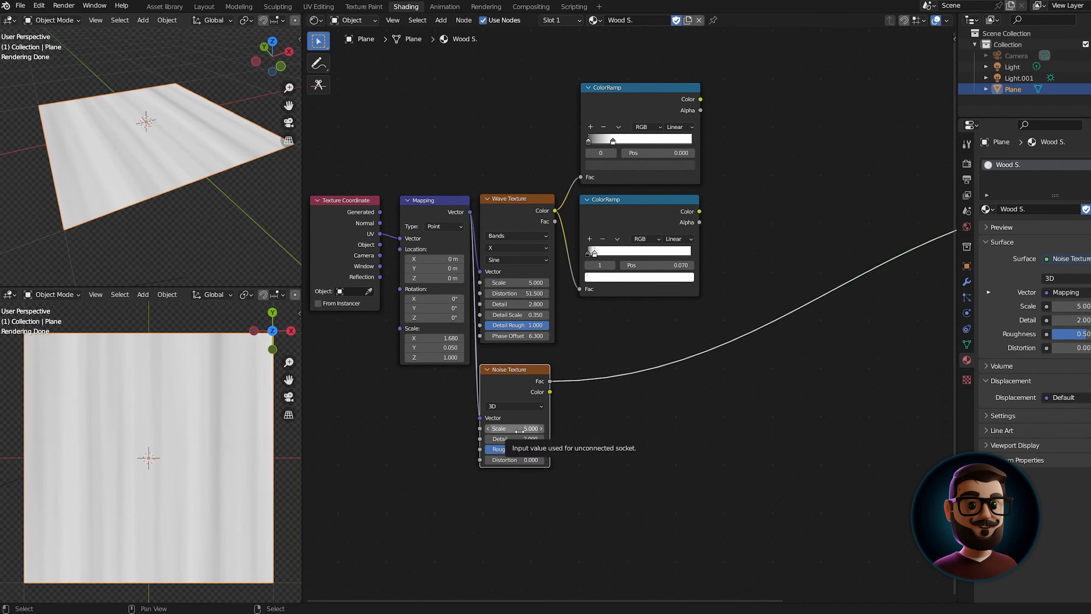
{"action": "double_click", "coordinate": [520, 430]}
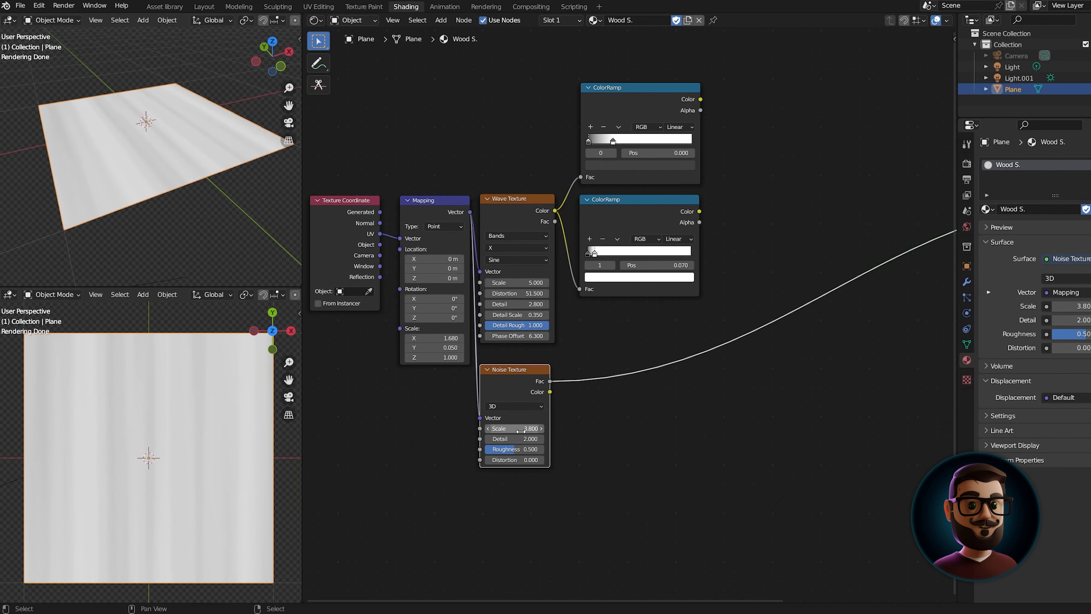
{"action": "key", "text": "Return"}
Add a ColorRamp after the Noise Texture, connected to its Fac output, and align it beside the texture.
{"action": "key", "text": "shift+a"}
{"action": "left_click", "coordinate": [620, 446]}
{"action": "type", "text": "ramp"}
{"action": "key", "text": "Return"}
{"action": "left_click", "coordinate": [617, 393]}
{"action": "left_click_drag", "start_coordinate": [625, 380], "coordinate": [616, 378]}
Set the noise ColorRamp to Ease interpolation, with the black stop at 0.442 and the white stop at about 0.6.
{"action": "left_click", "coordinate": [677, 408]}
{"action": "left_click", "coordinate": [675, 420]}
{"action": "left_click_drag", "start_coordinate": [589, 424], "coordinate": [620, 424]}
{"action": "left_click_drag", "start_coordinate": [694, 425], "coordinate": [640, 424]}
Combine the lower wave ColorRamp and the noise ColorRamp with a Mix Color node in Screen mode at Factor 0.85.
{"action": "key", "text": "shift+a"}
{"action": "type", "text": "mix"}
{"action": "left_click", "coordinate": [806, 279]}
{"action": "left_click_drag", "start_coordinate": [699, 211], "coordinate": [779, 316]}
{"action": "left_click_drag", "start_coordinate": [779, 316], "coordinate": [828, 315]}
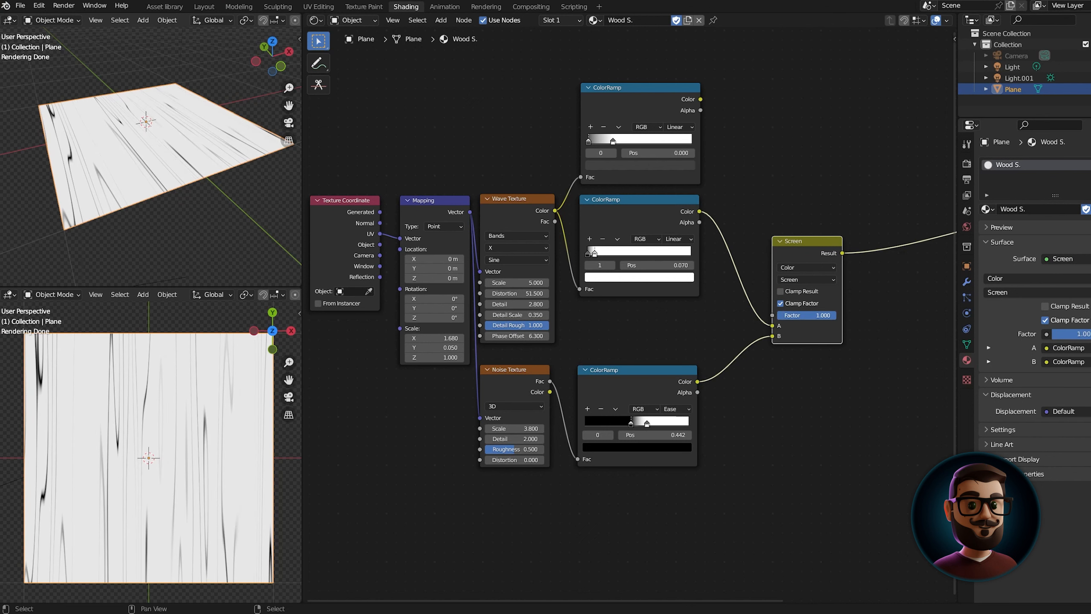
{"action": "left_click", "coordinate": [828, 315]}
{"action": "type", "text": "0.85"}
{"action": "key", "text": "Return"}
Make room after the Texture Coordinate node, insert a duplicate Mapping node before the original one, and reposition the downstream nodes.
{"action": "left_click", "coordinate": [450, 218]}
{"action": "left_click_drag", "start_coordinate": [796, 462], "coordinate": [435, 116]}
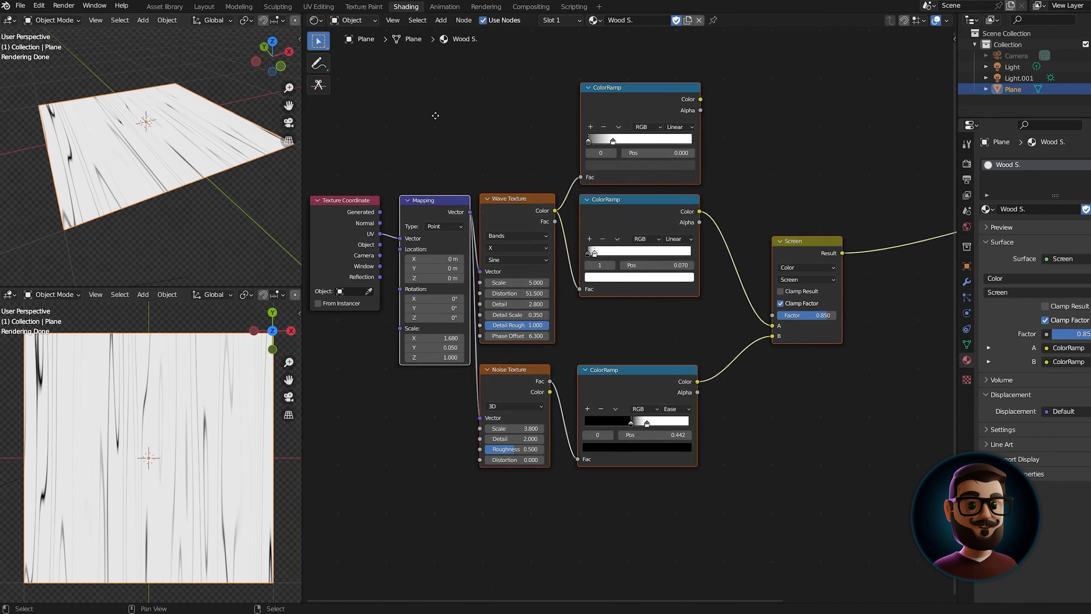
{"action": "key", "text": "g"}
{"action": "left_click", "coordinate": [505, 113]}
{"action": "left_click", "coordinate": [501, 198]}
{"action": "key", "text": "shift+d"}
{"action": "left_click", "coordinate": [440, 173]}
{"action": "left_click_drag", "start_coordinate": [449, 197], "coordinate": [423, 197]}
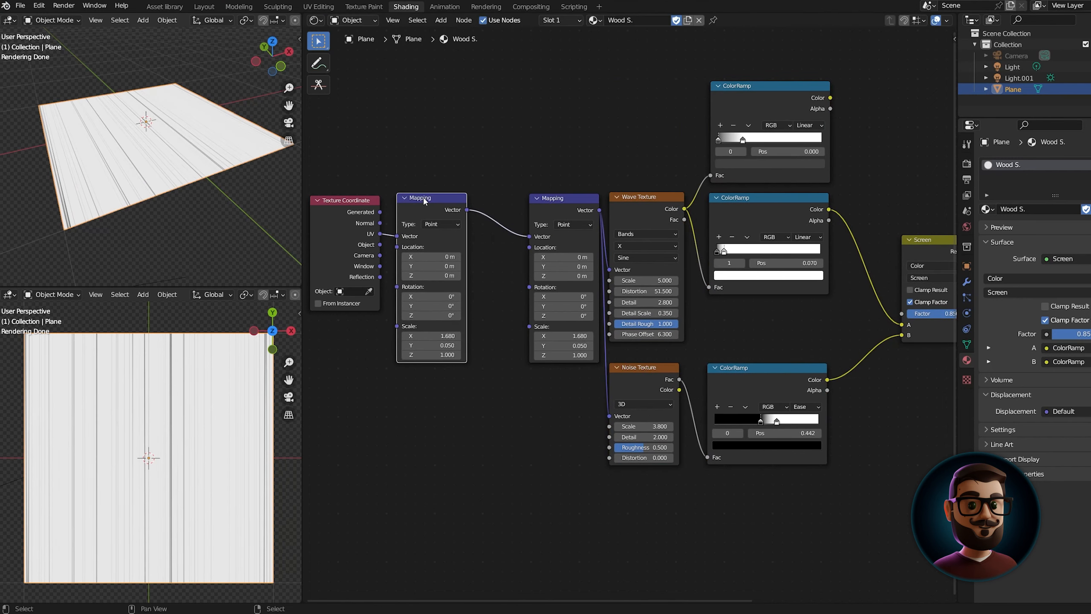
{"action": "left_click_drag", "start_coordinate": [511, 104], "coordinate": [918, 464]}
{"action": "key", "text": "g"}
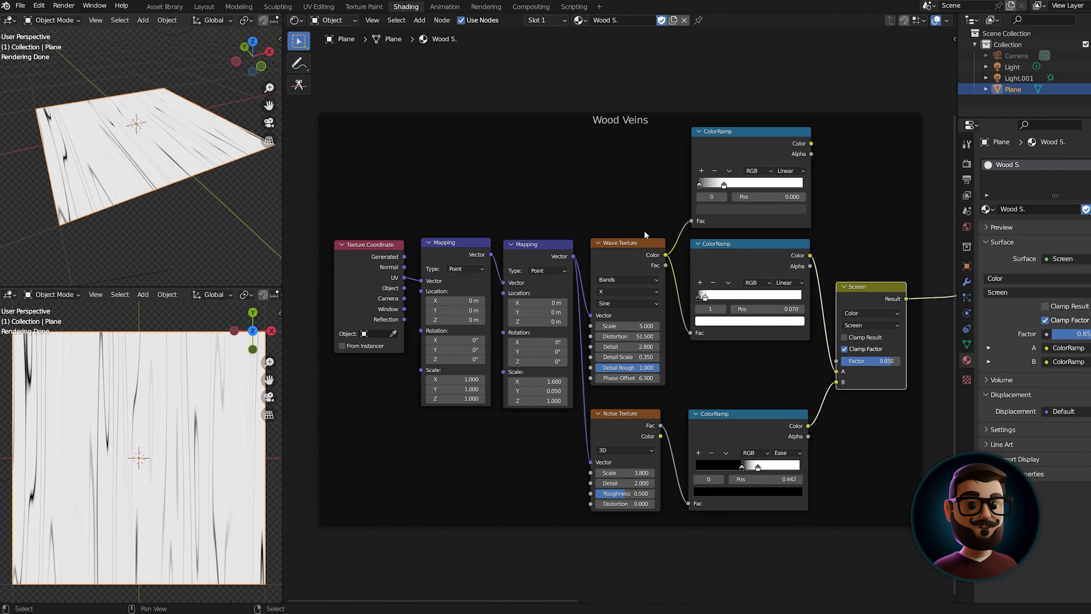
Add a Noise Texture below the Mapping node in the new board node setup above the Wood Veins frame.
{"action": "middle_click_drag", "start_coordinate": [593, 120], "coordinate": [587, 565]}
{"action": "middle_click_drag", "start_coordinate": [604, 237], "coordinate": [603, 300]}
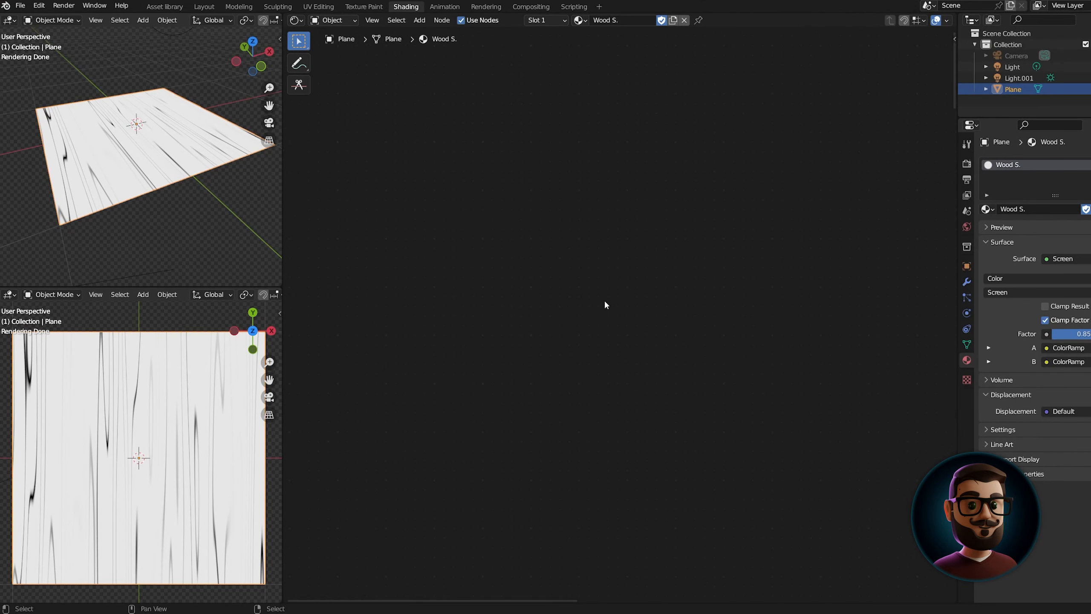
{"action": "key", "text": "shift+a"}
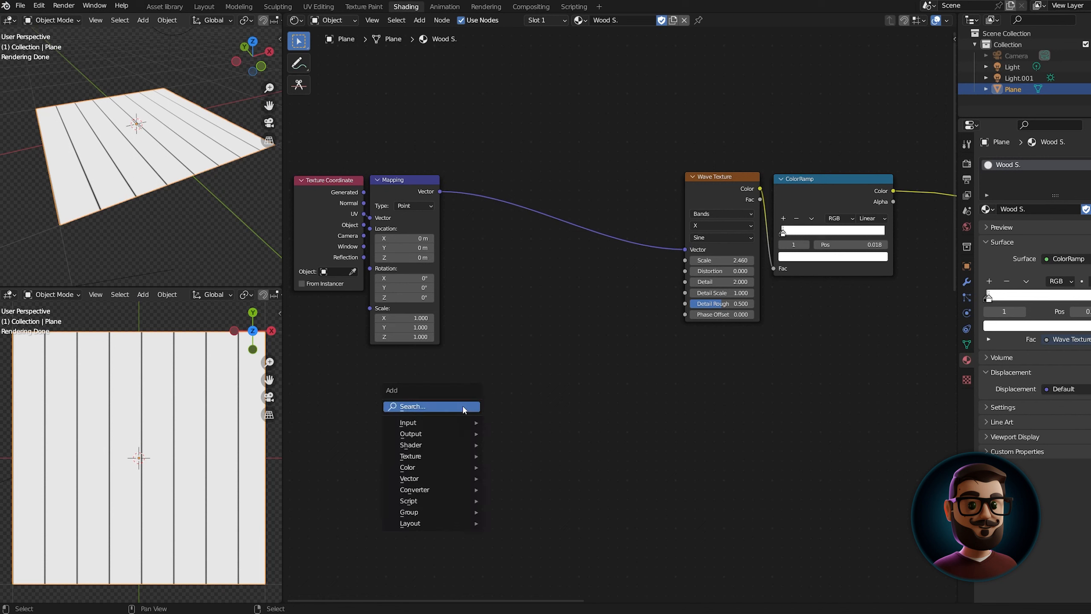
{"action": "type", "text": "noi"}
{"action": "key", "text": "Return"}
{"action": "left_click", "coordinate": [498, 336]}
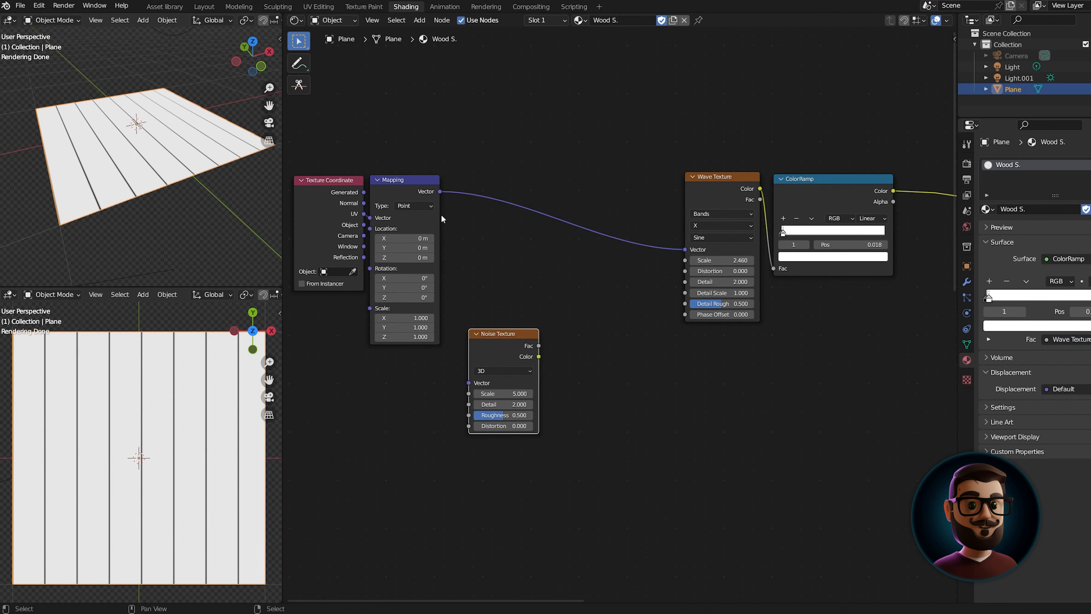
Feed the Mapping vector into the board Noise Texture, preview it, and set its Scale to 3.8.
{"action": "left_click_drag", "start_coordinate": [440, 191], "coordinate": [469, 382]}
{"action": "left_click_drag", "start_coordinate": [497, 340], "coordinate": [479, 340]}
{"action": "left_click", "coordinate": [489, 345], "text": "ctrl+shift"}
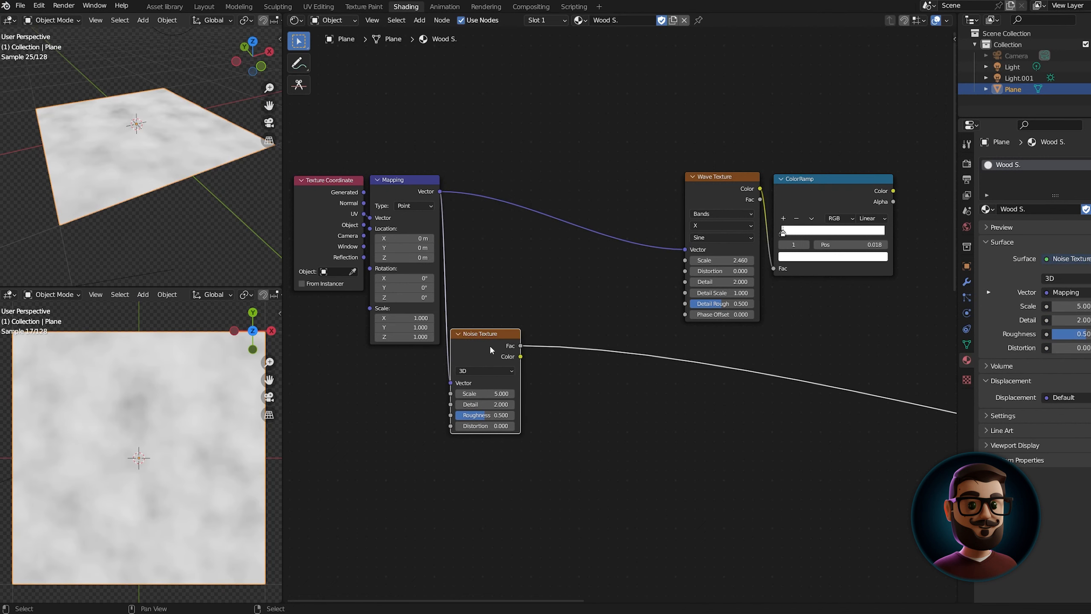
{"action": "left_click", "coordinate": [494, 394]}
{"action": "key", "text": "Return"}
Add a ColorRamp after the board Noise Texture and connect its Color output to the Wave Texture's Distortion.
{"action": "key", "text": "shift+a"}
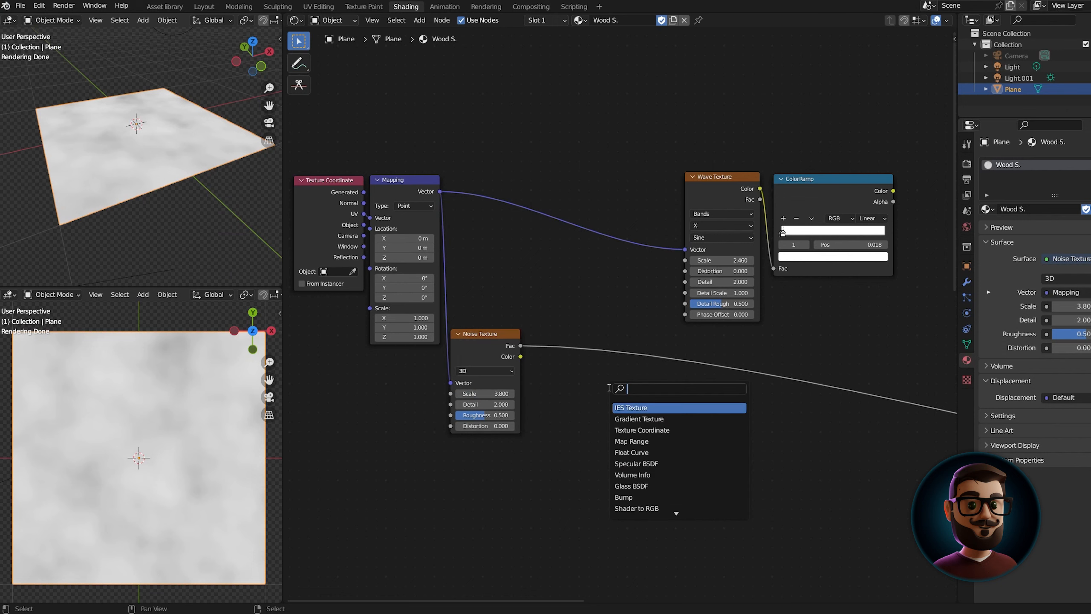
{"action": "type", "text": "ramp"}
{"action": "key", "text": "Return"}
{"action": "left_click", "coordinate": [542, 352]}
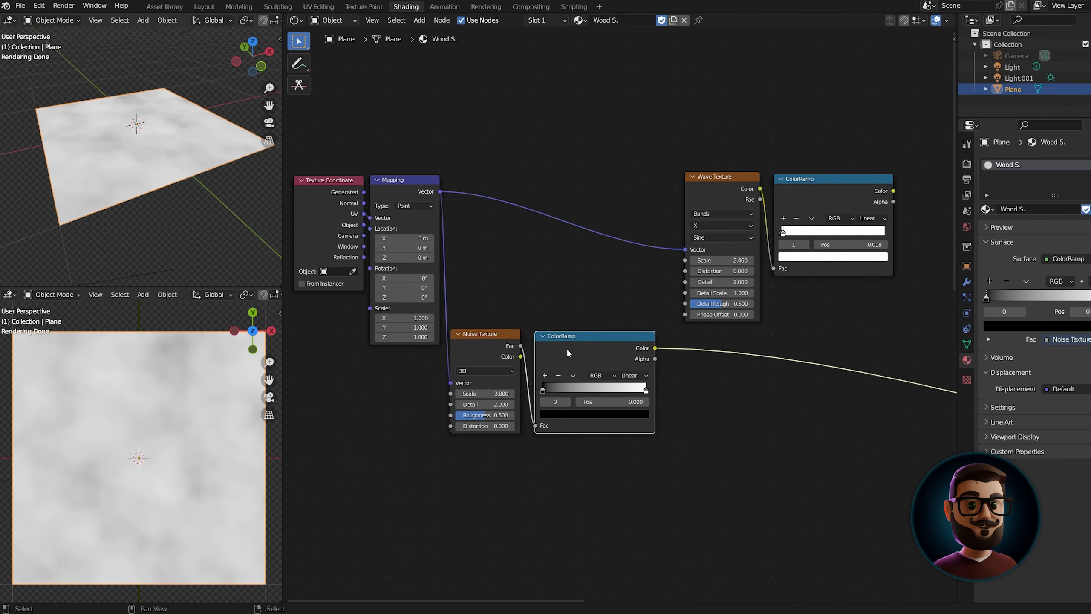
{"action": "left_click", "coordinate": [829, 203], "text": "ctrl+shift"}
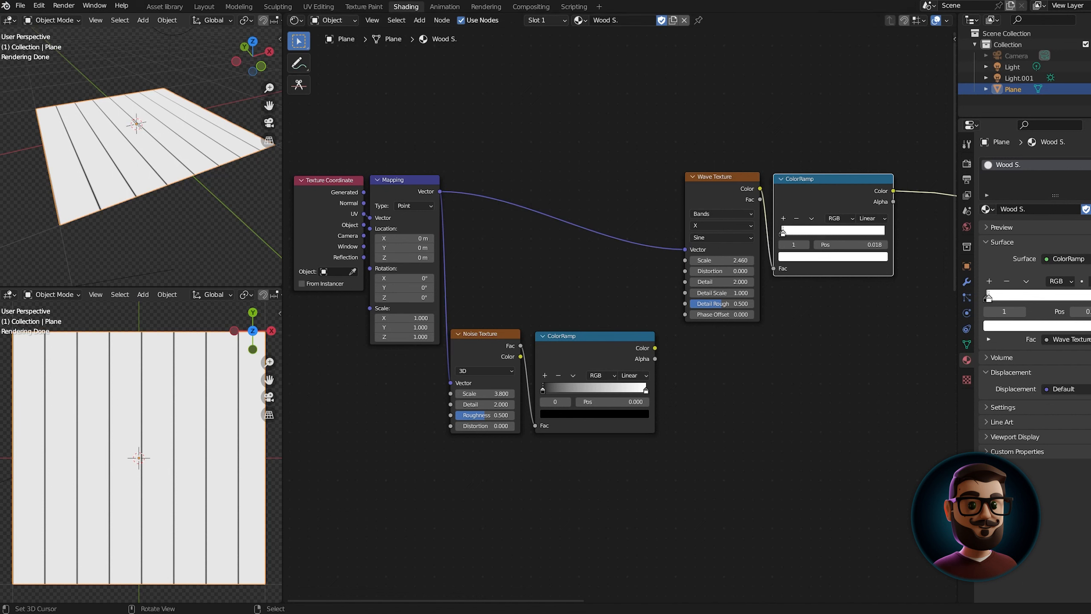
{"action": "left_click_drag", "start_coordinate": [655, 348], "coordinate": [686, 271]}
Tighten the distortion ColorRamp with the black stop at 0.354 and the other stop at 0.568, darkened to grey.
{"action": "left_click_drag", "start_coordinate": [645, 389], "coordinate": [602, 390]}
{"action": "left_click_drag", "start_coordinate": [542, 389], "coordinate": [580, 390]}
{"action": "left_click", "coordinate": [597, 352], "text": "ctrl+shift"}
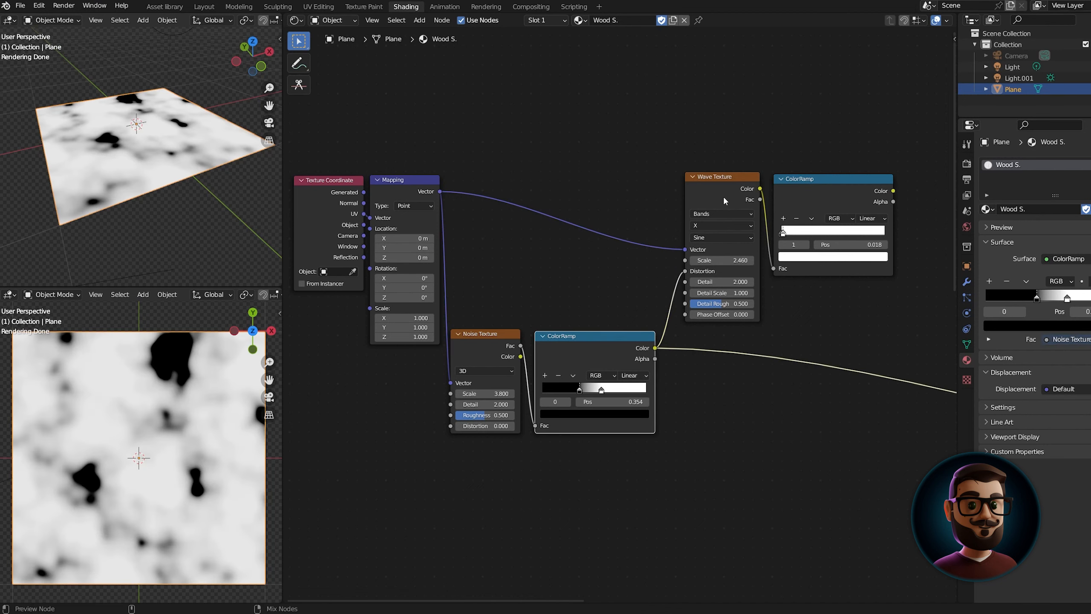
{"action": "left_click", "coordinate": [798, 201], "text": "ctrl+shift"}
{"action": "left_click", "coordinate": [601, 390]}
{"action": "left_click", "coordinate": [594, 414]}
{"action": "left_click_drag", "start_coordinate": [623, 329], "coordinate": [623, 308]}
{"action": "left_click", "coordinate": [727, 359]}
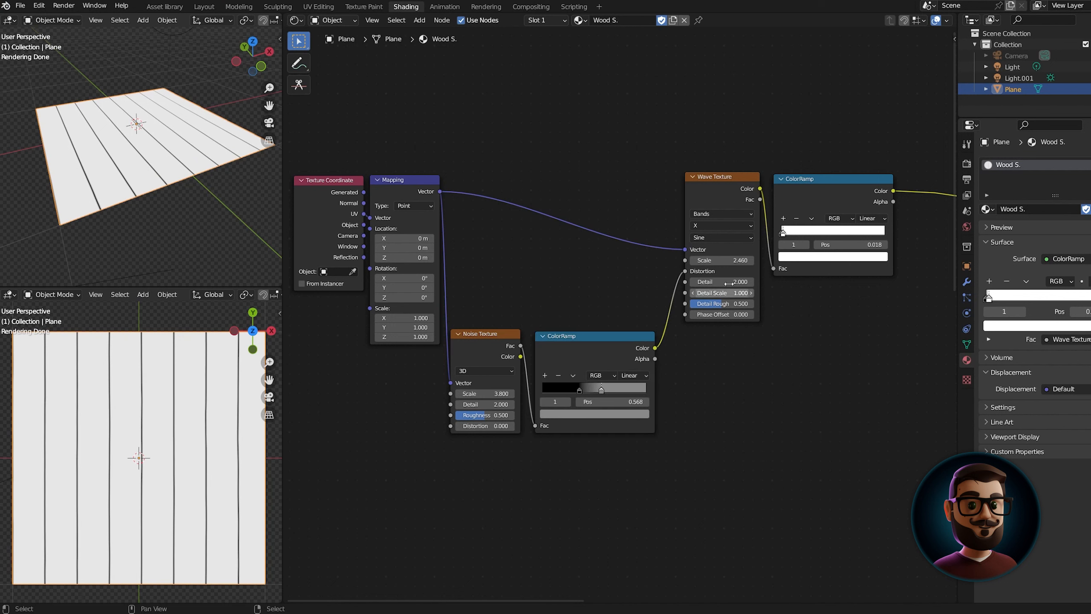
Set the board Wave Texture's Detail Scale to 0.92 and Detail Roughness to 1.
{"action": "left_click", "coordinate": [725, 197], "text": "ctrl+shift"}
{"action": "left_click", "coordinate": [829, 197], "text": "ctrl+shift"}
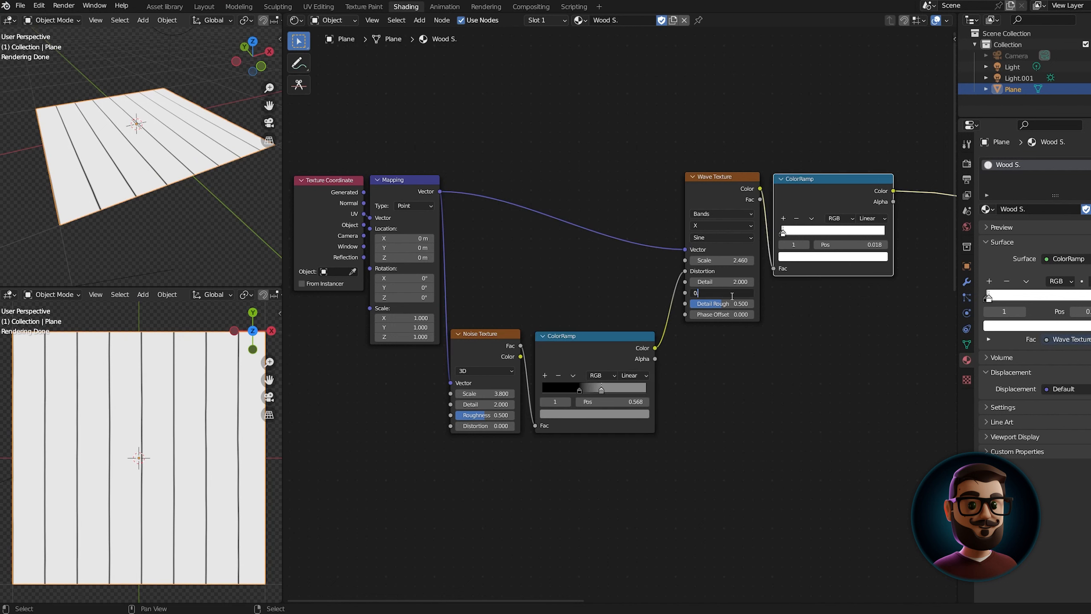
{"action": "mouse_move", "coordinate": [731, 296]}
{"action": "left_mouse_down"}
{"action": "mouse_move", "coordinate": [722, 296]}
{"action": "mouse_move", "coordinate": [752, 303]}
{"action": "left_mouse_up"}
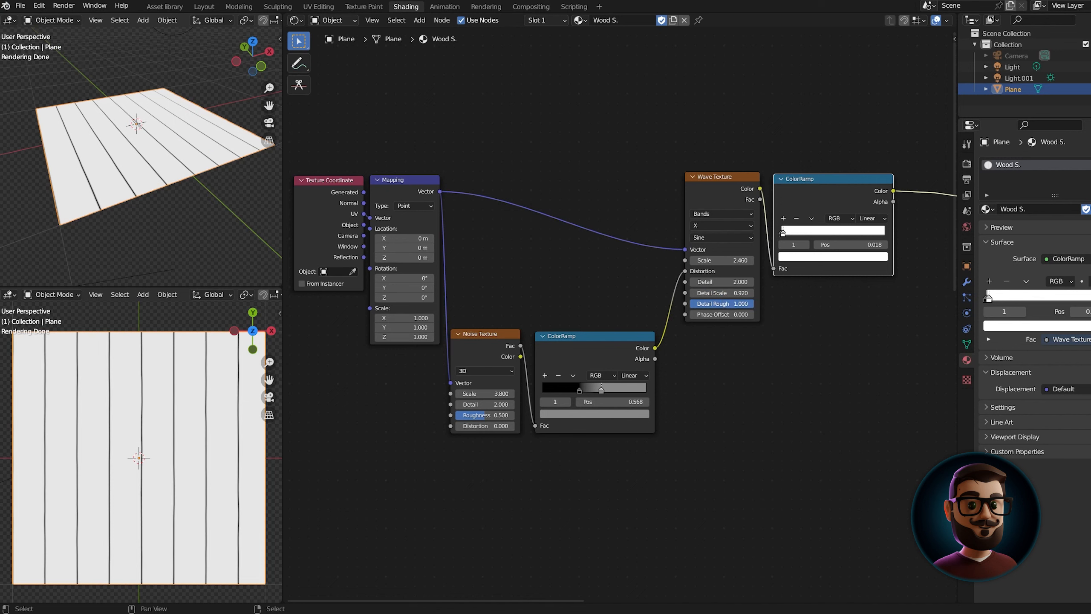
Add a reroute on the Mapping vector link, duplicate the Wave Texture below the original, and connect the reroute to its Vector.
{"action": "left_click", "coordinate": [721, 180]}
{"action": "right_click_drag", "start_coordinate": [665, 207], "coordinate": [658, 274], "text": "shift"}
{"action": "mouse_move", "coordinate": [663, 244]}
{"action": "left_mouse_down"}
{"action": "mouse_move", "coordinate": [665, 194]}
{"action": "mouse_move", "coordinate": [663, 372]}
{"action": "left_mouse_up"}
{"action": "left_click", "coordinate": [705, 183]}
{"action": "key", "text": "shift+d"}
{"action": "left_click", "coordinate": [704, 341]}
{"action": "left_click_drag", "start_coordinate": [664, 198], "coordinate": [684, 408]}
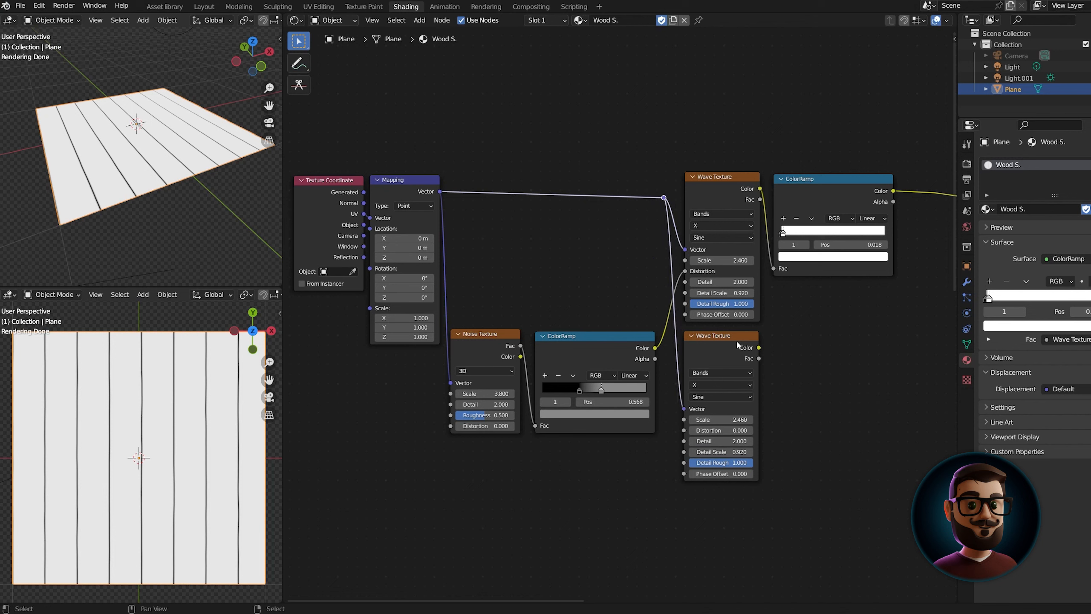
Preview the duplicated Wave Texture and set its Scale to 1.23 and Phase Offset to 1.55.
{"action": "left_click", "coordinate": [726, 345], "text": "ctrl+shift"}
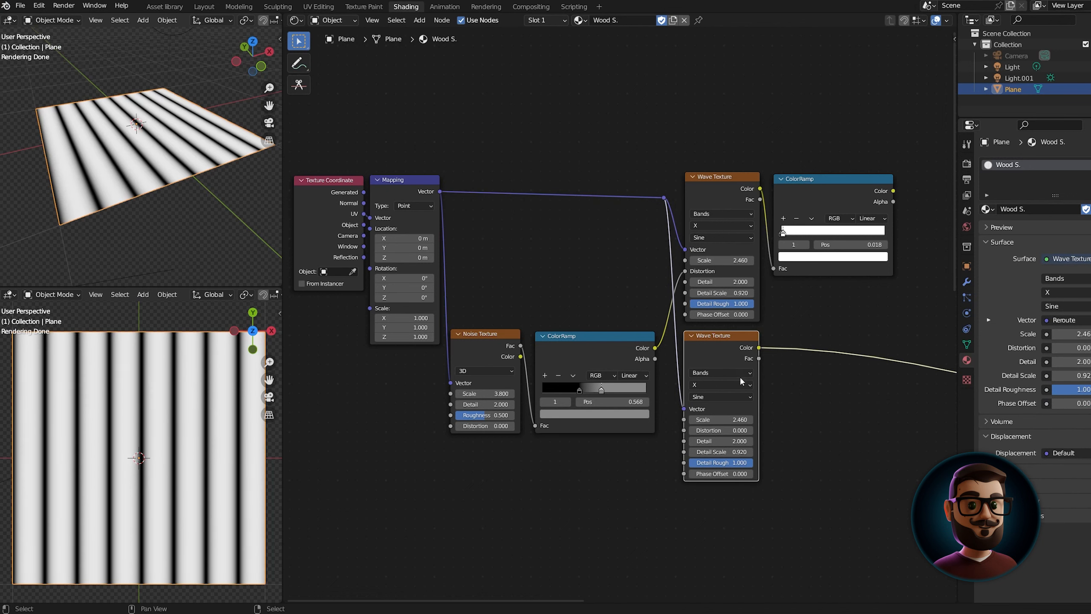
{"action": "left_click", "coordinate": [732, 419]}
{"action": "type", "text": "1.23"}
{"action": "key", "text": "Return"}
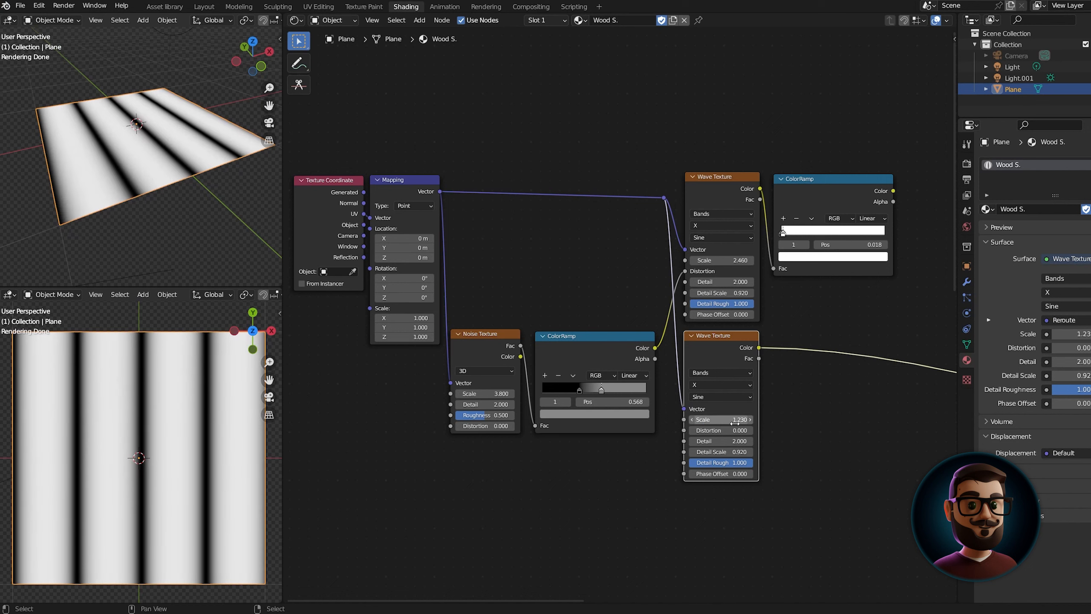
{"action": "left_click", "coordinate": [736, 474]}
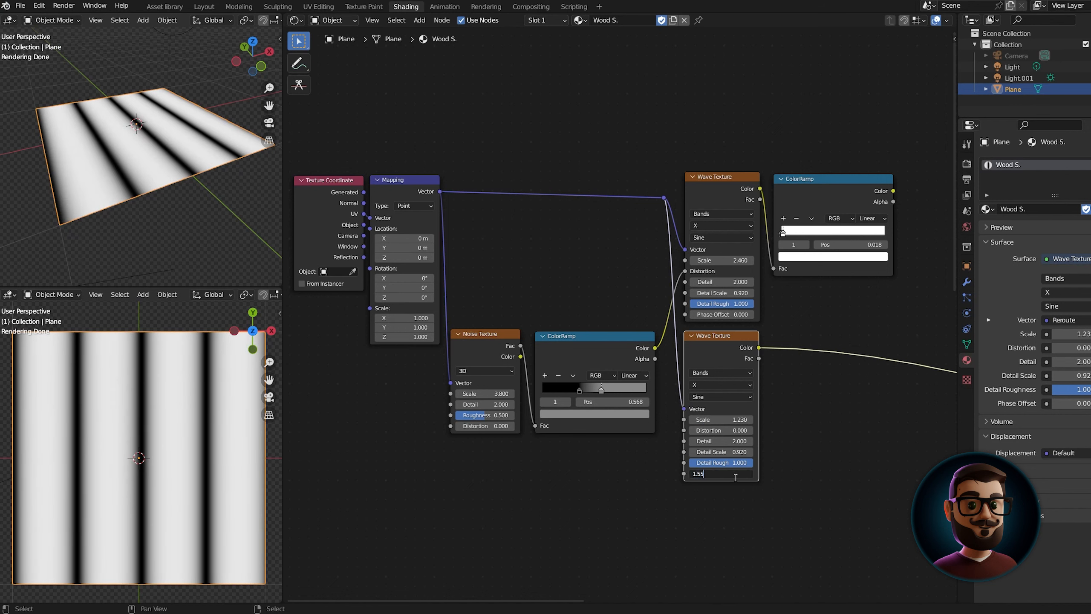
{"action": "type", "text": "1.55"}
{"action": "key", "text": "Return"}
Duplicate the board ColorRamp, place it below the original, and connect it to the lower Wave Texture.
{"action": "left_click", "coordinate": [825, 207]}
{"action": "key", "text": "shift+d"}
{"action": "left_click", "coordinate": [827, 370]}
{"action": "left_click_drag", "start_coordinate": [855, 353], "coordinate": [822, 350]}
Set the duplicated ColorRamp to Constant interpolation with its white stop at 0.5, and tidy the node positions.
{"action": "left_click", "coordinate": [880, 378]}
{"action": "left_click_drag", "start_coordinate": [784, 393], "coordinate": [836, 393]}
{"action": "left_click", "coordinate": [874, 431]}
{"action": "double_click", "coordinate": [860, 404]}
{"action": "type", "text": "0.5"}
{"action": "key", "text": "Return"}
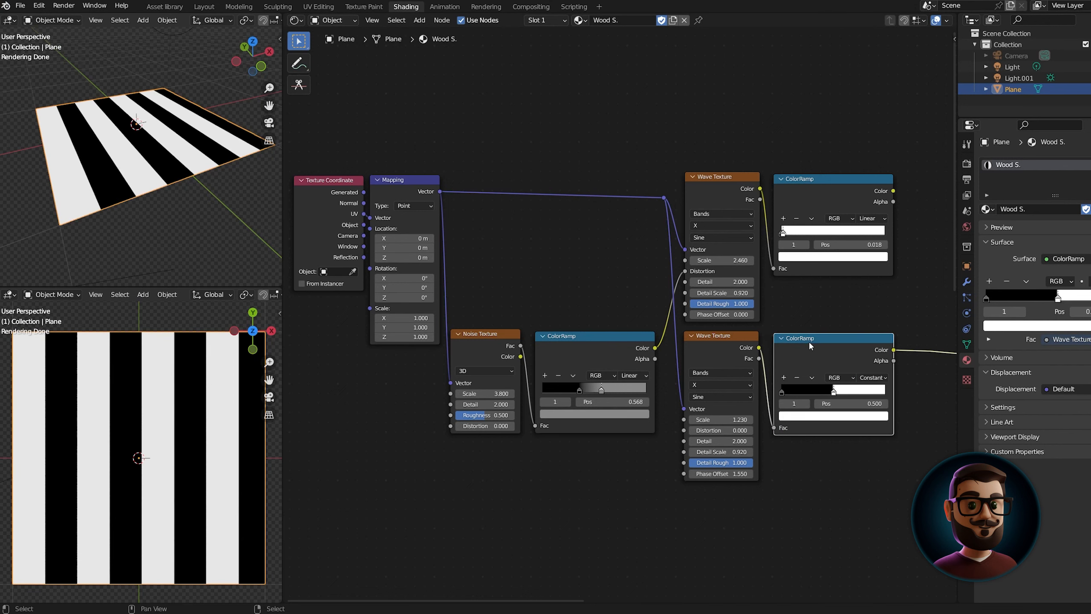
{"action": "left_click_drag", "start_coordinate": [806, 345], "coordinate": [796, 347]}
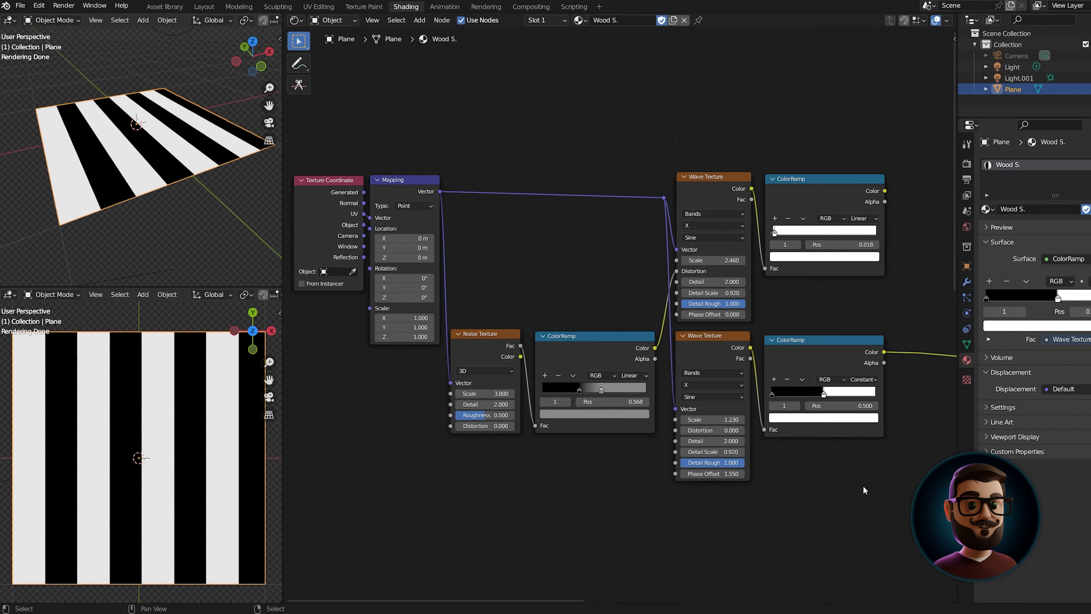
{"action": "key", "text": "shift+a"}
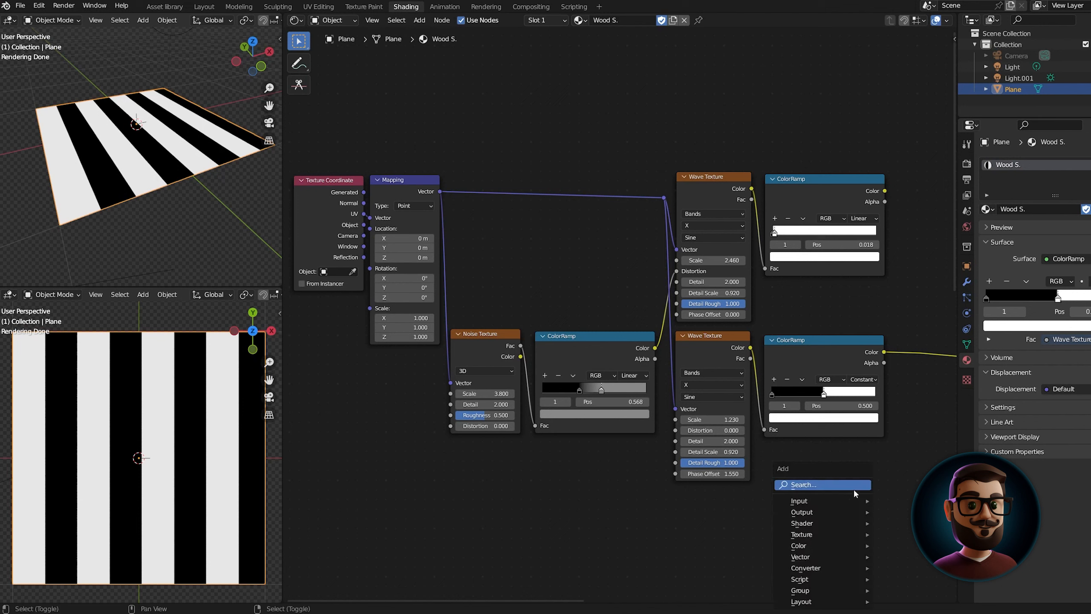
{"action": "type", "text": "mix"}
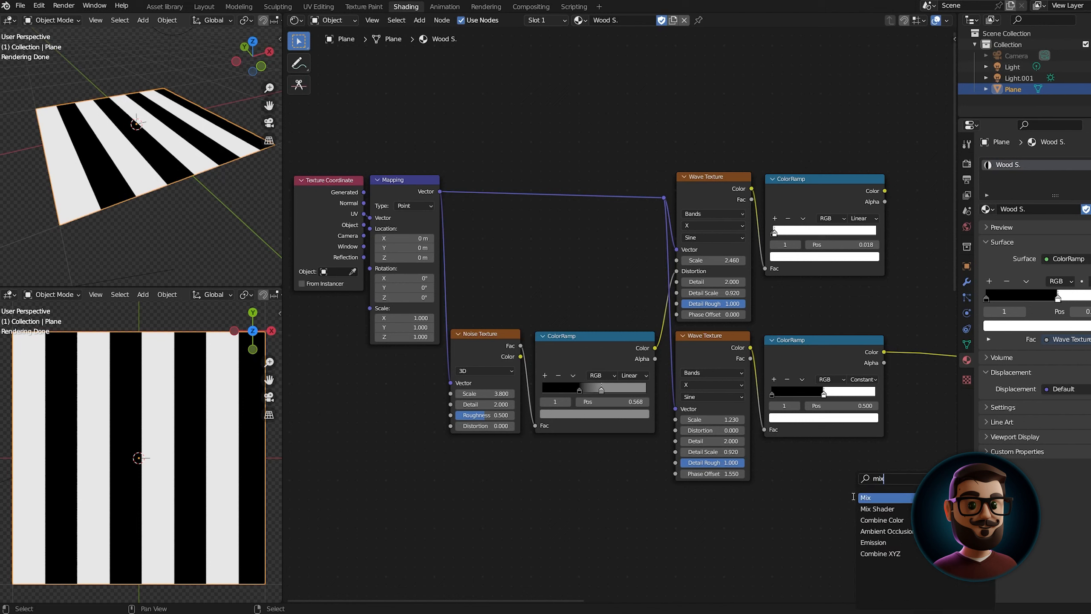
{"action": "type", "text": " color"}
{"action": "key", "text": "Return"}
{"action": "right_click", "coordinate": [852, 496]}
Preview both board ColorRamps blended through a Mix Color node in Multiply mode at Factor 0.842, and delete that node.
{"action": "key", "text": "shift+a"}
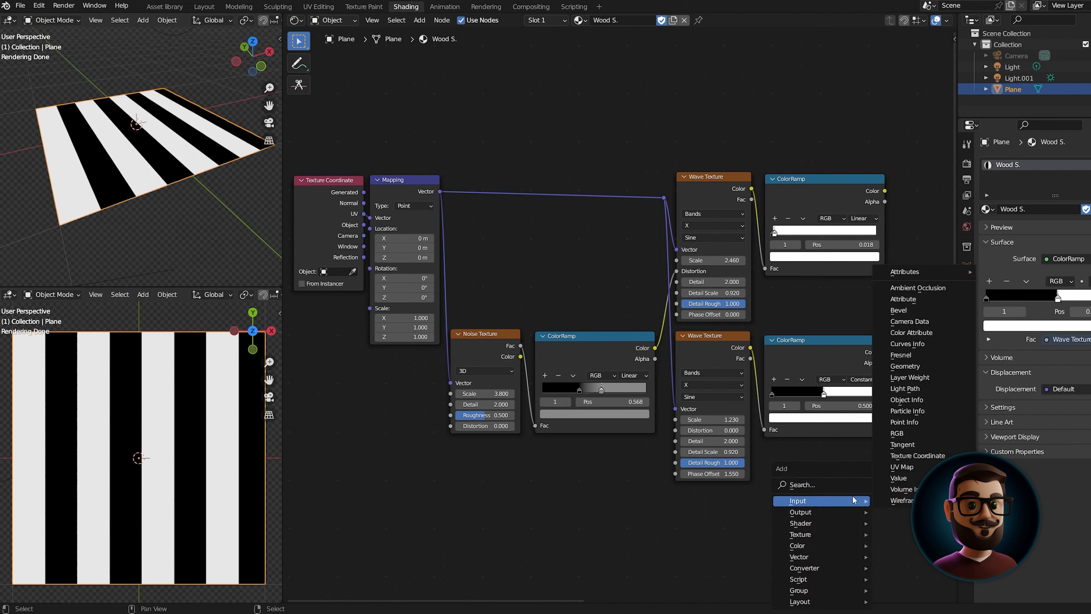
{"action": "mouse_move", "coordinate": [829, 545]}
{"action": "left_click", "coordinate": [897, 536]}
{"action": "left_click", "coordinate": [899, 236]}
{"action": "left_click_drag", "start_coordinate": [885, 191], "coordinate": [898, 321]}
{"action": "left_click_drag", "start_coordinate": [883, 352], "coordinate": [897, 332]}
{"action": "left_click_drag", "start_coordinate": [918, 254], "coordinate": [912, 254]}
{"action": "left_click", "coordinate": [914, 275]}
{"action": "left_click", "coordinate": [921, 311]}
{"action": "left_click", "coordinate": [923, 307], "text": "ctrl+shift"}
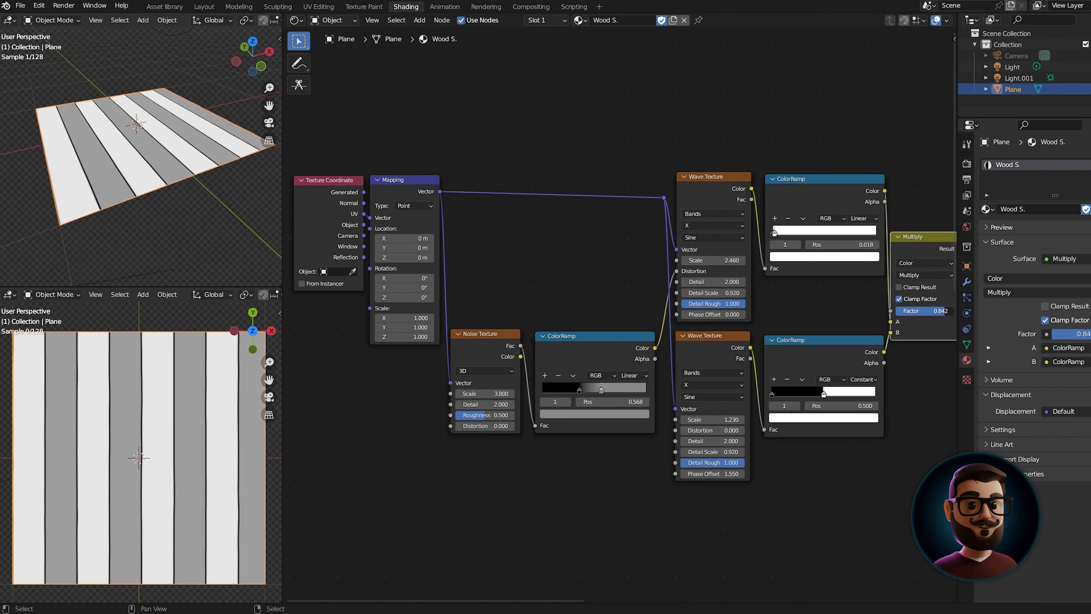
{"action": "key", "text": "x"}
{"action": "left_click", "coordinate": [872, 268], "text": "ctrl+shift"}
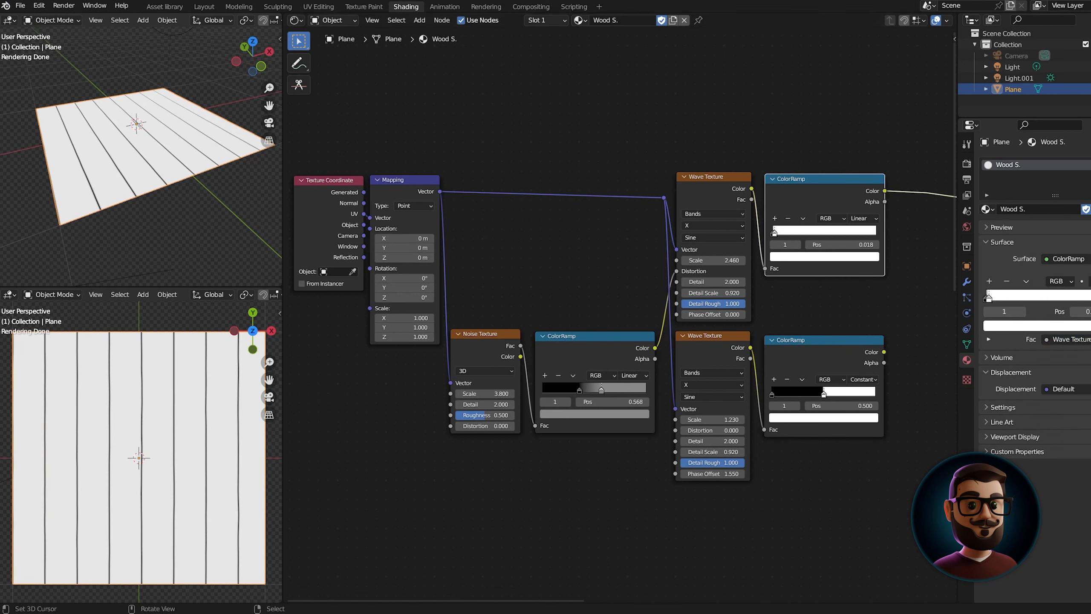
Add a Value node set to 1.23 between the Mapping node and the board Wave Textures.
{"action": "left_click", "coordinate": [592, 245]}
{"action": "key", "text": "shift+a"}
{"action": "left_click", "coordinate": [532, 196]}
{"action": "type", "text": "val"}
{"action": "key", "text": "Return"}
{"action": "left_click", "coordinate": [467, 253]}
{"action": "double_click", "coordinate": [491, 272]}
{"action": "type", "text": "1.23"}
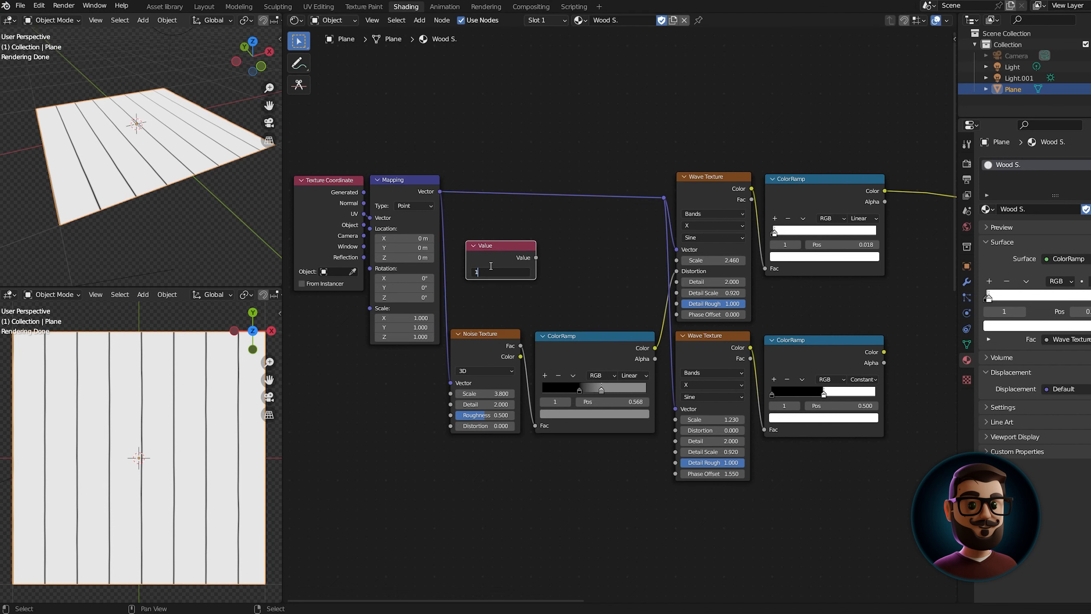
{"action": "key", "text": "Return"}
{"action": "left_click_drag", "start_coordinate": [501, 247], "coordinate": [490, 264]}
Add a Math node in the gap before the upper Wave Texture and set its operation to Multiply.
{"action": "left_click", "coordinate": [578, 272]}
{"action": "key", "text": "shift+a"}
{"action": "left_click", "coordinate": [582, 270]}
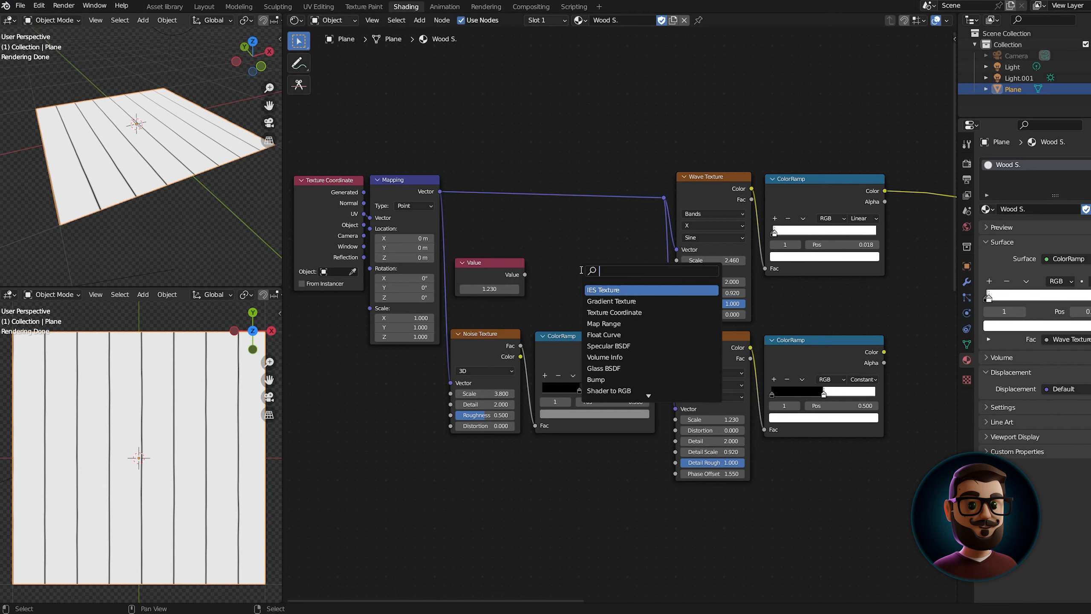
{"action": "type", "text": "math"}
{"action": "key", "text": "Return"}
{"action": "left_click", "coordinate": [593, 234]}
{"action": "left_click", "coordinate": [591, 237]}
{"action": "left_click", "coordinate": [576, 285]}
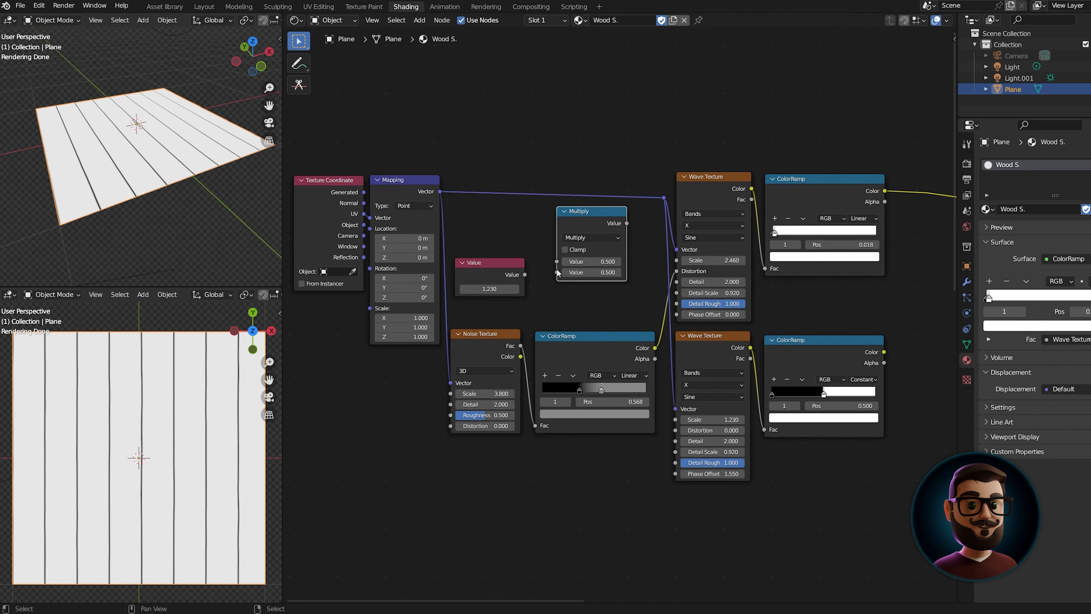
Drive the upper Wave Texture's Scale with the Value multiplied by 2, and the lower one's Scale with the Value directly.
{"action": "left_click_drag", "start_coordinate": [525, 274], "coordinate": [557, 261]}
{"action": "left_click_drag", "start_coordinate": [626, 223], "coordinate": [677, 260]}
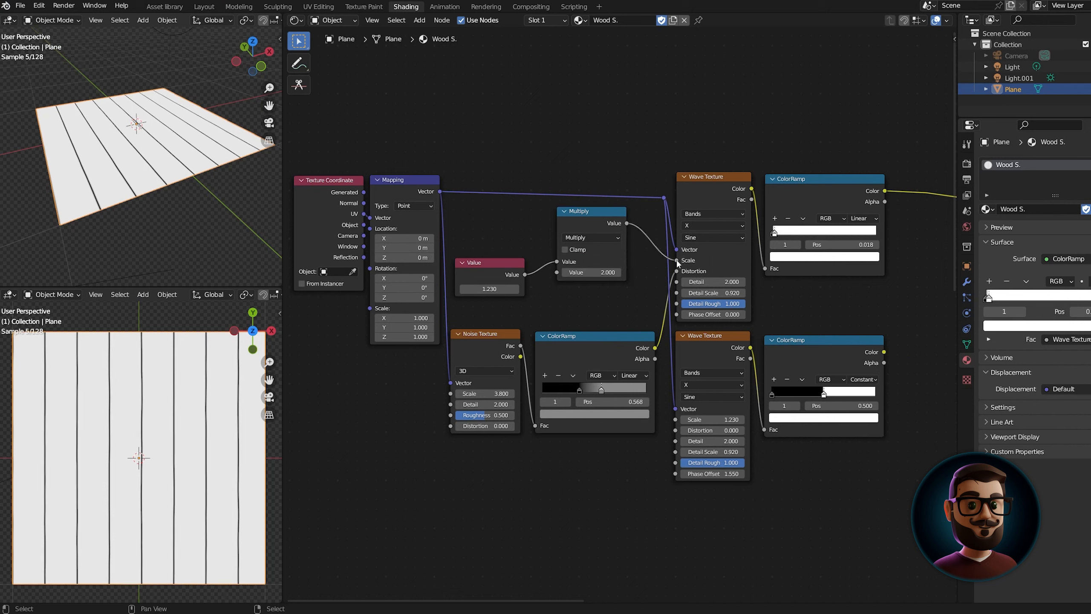
{"action": "left_click_drag", "start_coordinate": [525, 274], "coordinate": [675, 419]}
Test the shared Value while previewing the lower board ColorRamp, and set it back to 1.23.
{"action": "mouse_move", "coordinate": [507, 291]}
{"action": "left_mouse_down"}
{"action": "mouse_move", "coordinate": [536, 292]}
{"action": "mouse_move", "coordinate": [511, 292]}
{"action": "left_mouse_up"}
{"action": "left_click", "coordinate": [807, 350], "text": "ctrl+shift"}
{"action": "left_click", "coordinate": [488, 292]}
{"action": "type", "text": "1.23"}
{"action": "key", "text": "Return"}
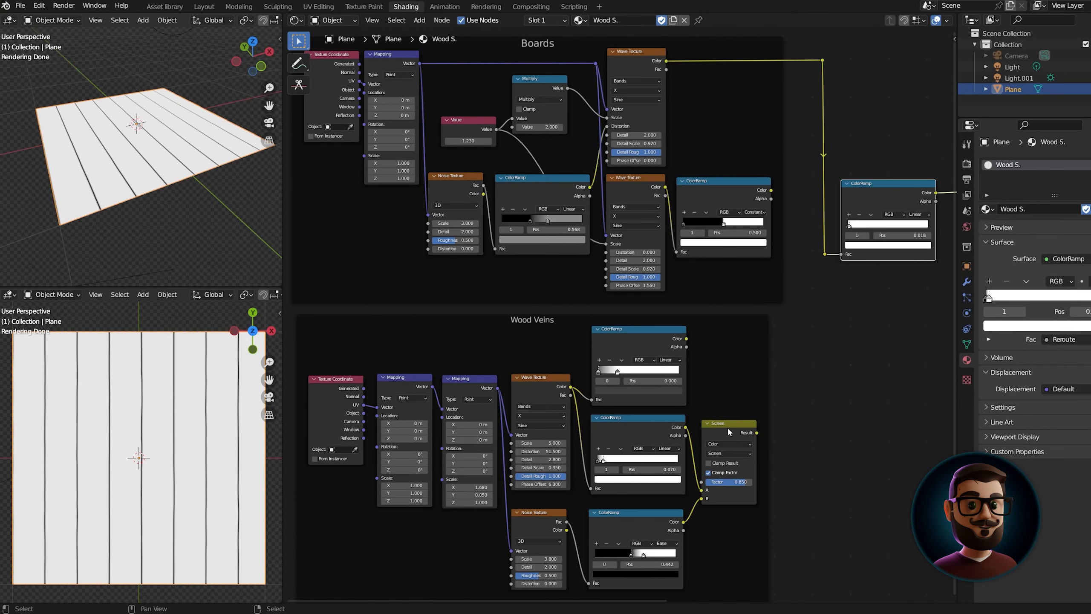
Add a Mix Color node set to Multiply with Clamp Result, combining the rightmost board ColorRamp with the wood veins' Screen result.
{"action": "middle_click_drag", "start_coordinate": [893, 195], "coordinate": [685, 191]}
{"action": "key", "text": "shift+a"}
{"action": "mouse_move", "coordinate": [705, 394]}
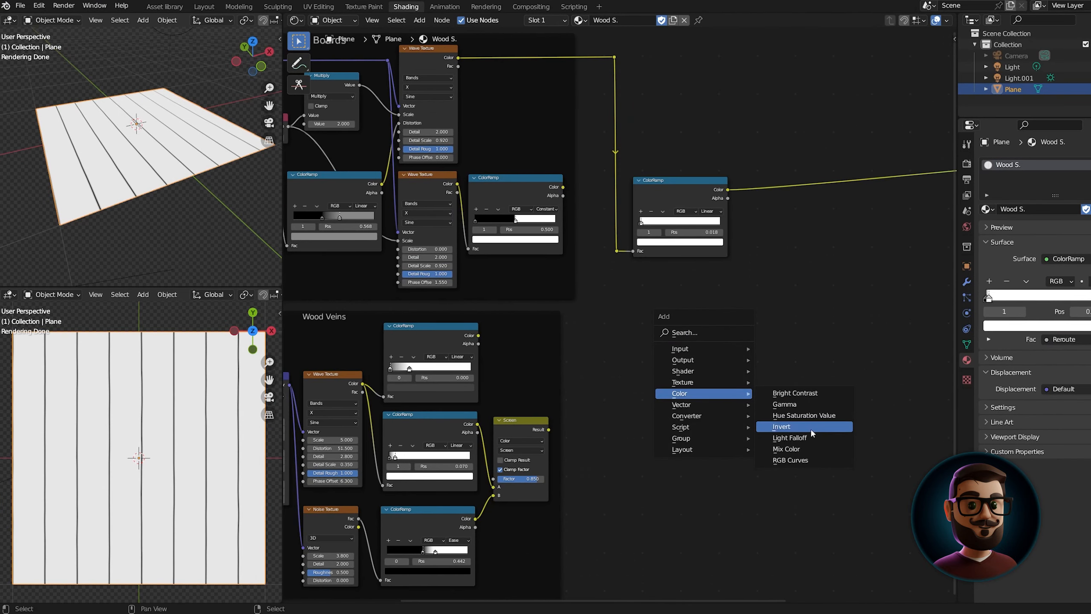
{"action": "left_click", "coordinate": [790, 449]}
{"action": "left_click", "coordinate": [770, 323]}
{"action": "left_click_drag", "start_coordinate": [549, 429], "coordinate": [804, 314]}
{"action": "left_click", "coordinate": [757, 296]}
Test shifting the second wood vein Mapping's Location X, and set it back to 0 m.
{"action": "middle_click_drag", "start_coordinate": [569, 354], "coordinate": [880, 344]}
{"action": "mouse_move", "coordinate": [577, 412]}
{"action": "left_mouse_down"}
{"action": "mouse_move", "coordinate": [611, 427]}
{"action": "mouse_move", "coordinate": [542, 412]}
{"action": "mouse_move", "coordinate": [577, 412]}
{"action": "left_mouse_up"}
{"action": "type", "text": "0"}
{"action": "key", "text": "Return"}
{"action": "middle_click_drag", "start_coordinate": [831, 324], "coordinate": [681, 326]}
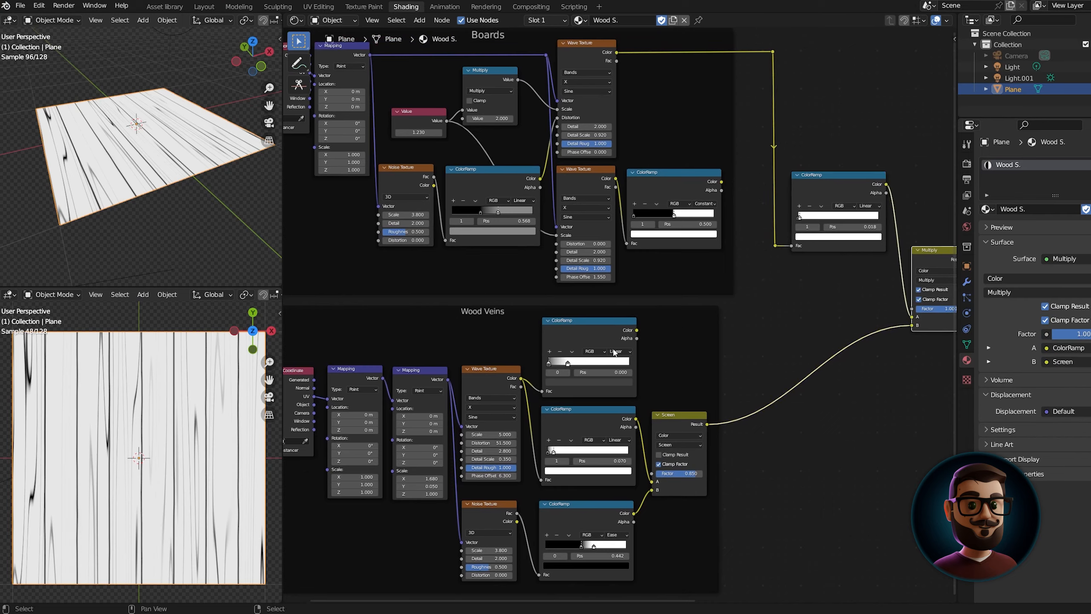
Add a Math node beside the lower board ColorRamp and set its operation to Multiply.
{"action": "middle_click_drag", "start_coordinate": [605, 351], "coordinate": [676, 353]}
{"action": "key", "text": "shift+a"}
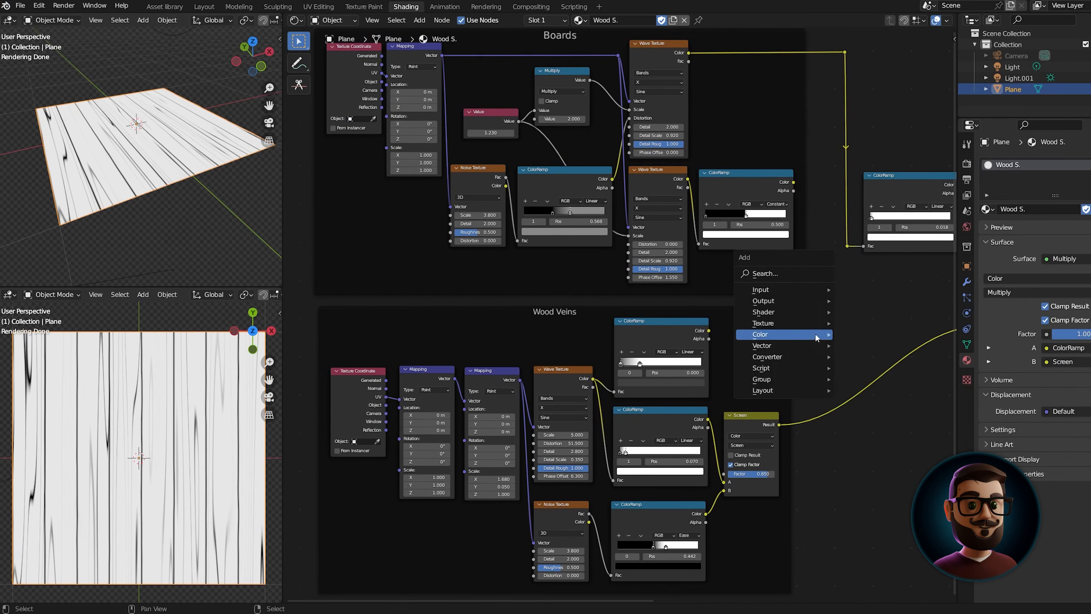
{"action": "type", "text": "math"}
{"action": "key", "text": "Return"}
{"action": "left_click", "coordinate": [887, 314]}
{"action": "left_click", "coordinate": [851, 308]}
{"action": "key", "text": "m"}
Route the lower board ColorRamp's Color through reroutes and the Math Multiply node into the first wood vein Mapping's Location.
{"action": "left_click_drag", "start_coordinate": [795, 183], "coordinate": [823, 327]}
{"action": "right_click_drag", "start_coordinate": [822, 258], "coordinate": [800, 256], "text": "shift"}
{"action": "left_click_drag", "start_coordinate": [810, 257], "coordinate": [821, 185]}
{"action": "left_click_drag", "start_coordinate": [836, 288], "coordinate": [337, 303]}
{"action": "left_click_drag", "start_coordinate": [358, 498], "coordinate": [399, 449]}
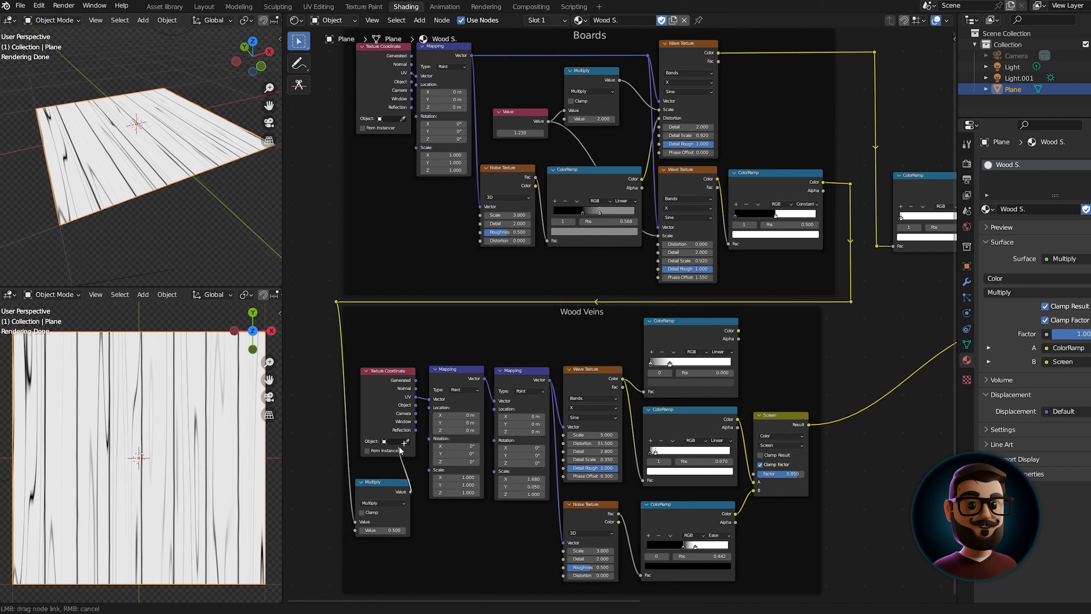
{"action": "left_click_drag", "start_coordinate": [430, 411], "coordinate": [430, 408]}
Set the Math Multiply node's value to 1.1 and tidy its position below the wood veins' Texture Coordinate node.
{"action": "left_click_drag", "start_coordinate": [398, 532], "coordinate": [424, 532]}
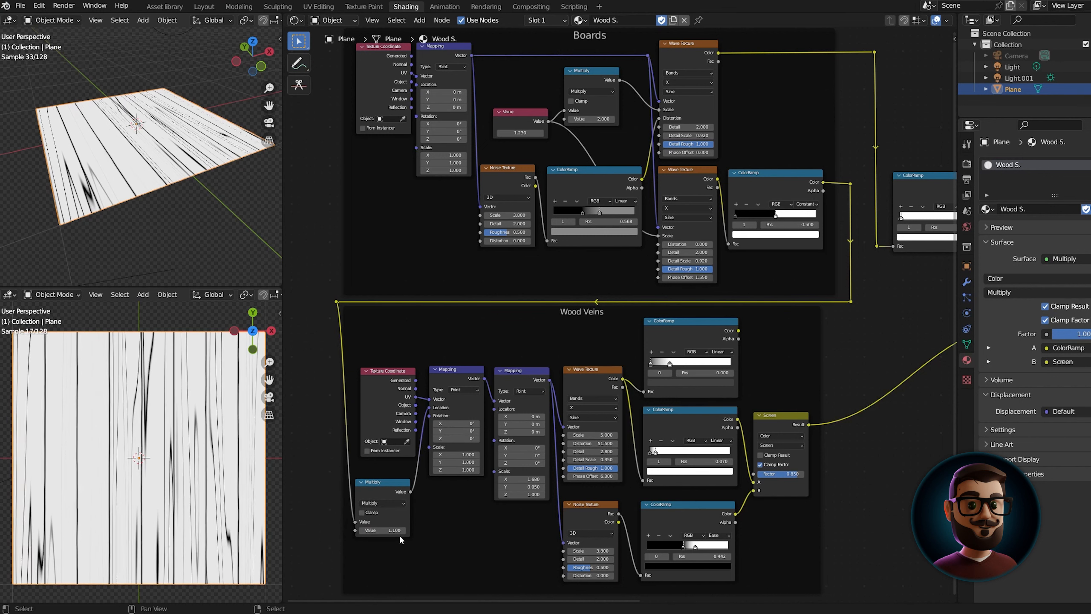
{"action": "left_click_drag", "start_coordinate": [383, 483], "coordinate": [389, 481]}
{"action": "left_click_drag", "start_coordinate": [398, 528], "coordinate": [417, 529]}
{"action": "left_click", "coordinate": [400, 529]}
{"action": "type", "text": "1.1"}
{"action": "key", "text": "Return"}
Try another Location X offset on the second wood vein Mapping, and restore it to 0 m.
{"action": "left_click_drag", "start_coordinate": [521, 417], "coordinate": [536, 416], "text": "shift"}
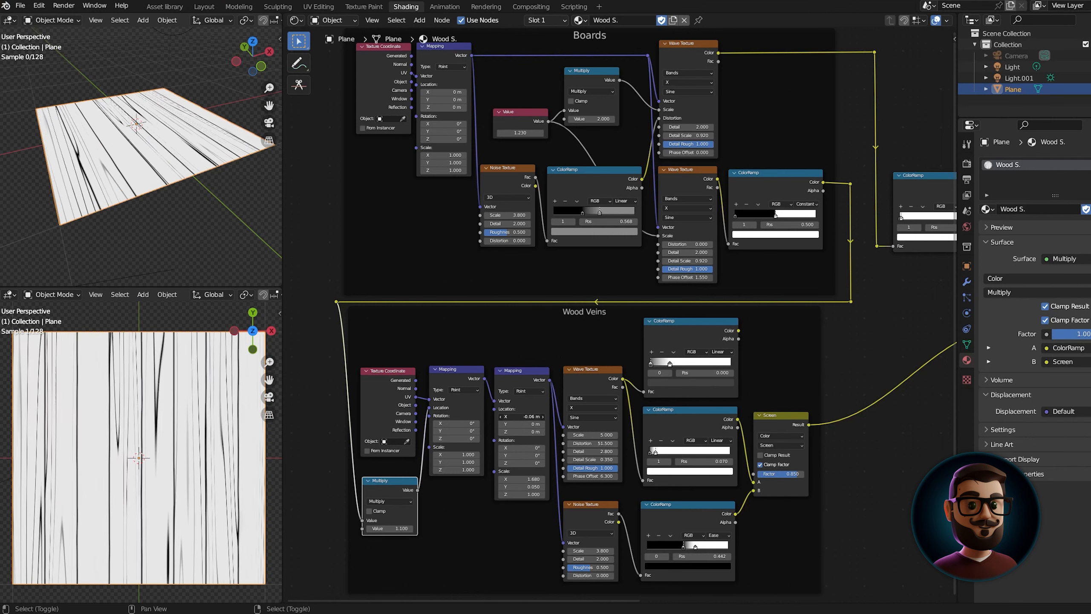
{"action": "left_click", "coordinate": [521, 416]}
{"action": "type", "text": "0"}
{"action": "key", "text": "Return"}
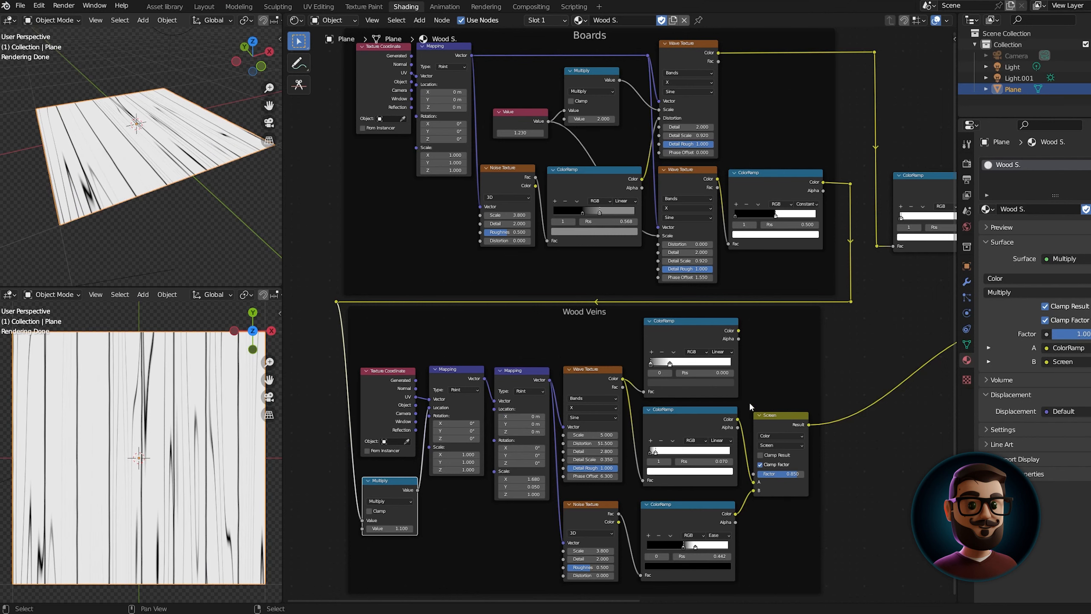
Add a Bump node, feed its Height from the boards-and-veins Multiply mix, and set its Distance to 0.05.
{"action": "middle_click_drag", "start_coordinate": [865, 352], "coordinate": [439, 376]}
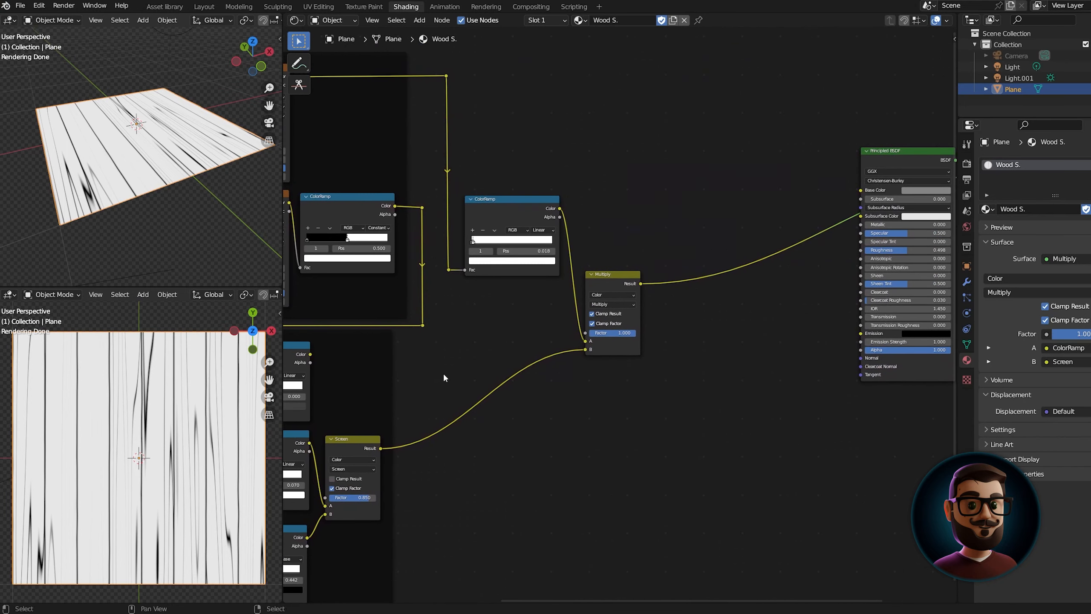
{"action": "scroll", "coordinate": [636, 297], "scroll_direction": "up", "scroll_amount": 1}
{"action": "left_click_drag", "start_coordinate": [636, 299], "coordinate": [622, 240]}
{"action": "key", "text": "shift+a"}
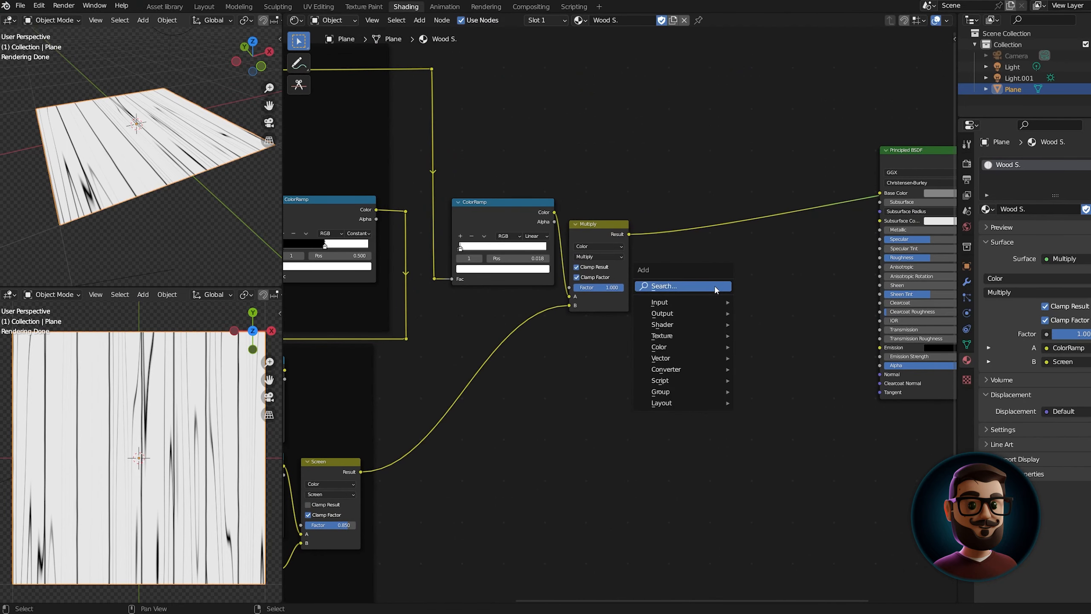
{"action": "left_click", "coordinate": [722, 284]}
{"action": "type", "text": "bump"}
{"action": "key", "text": "Return"}
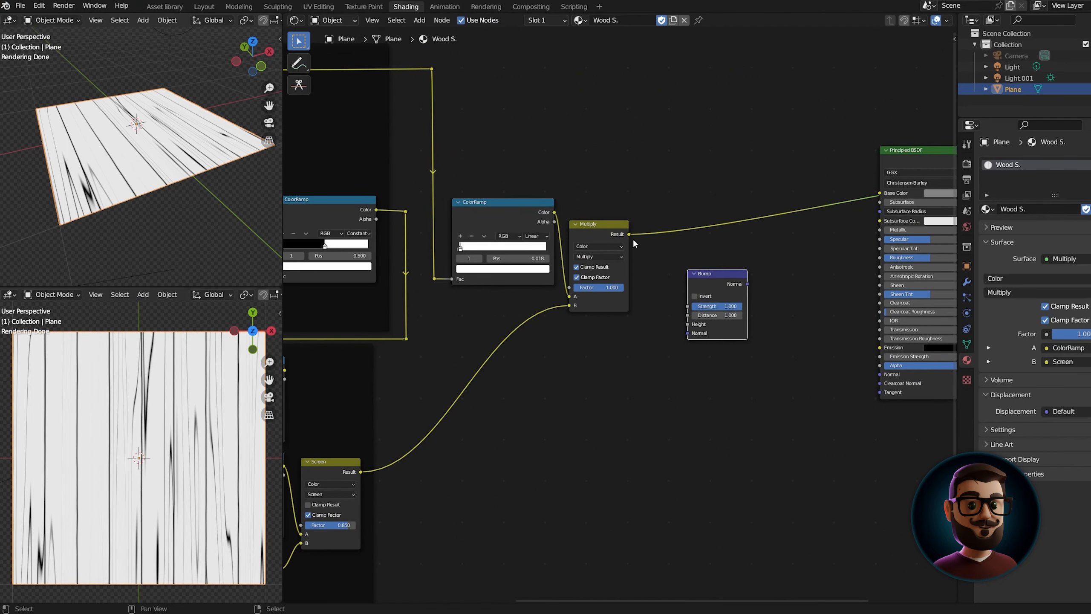
{"action": "left_click", "coordinate": [718, 287]}
{"action": "double_click", "coordinate": [717, 315]}
{"action": "type", "text": "0.05"}
{"action": "key", "text": "Return"}
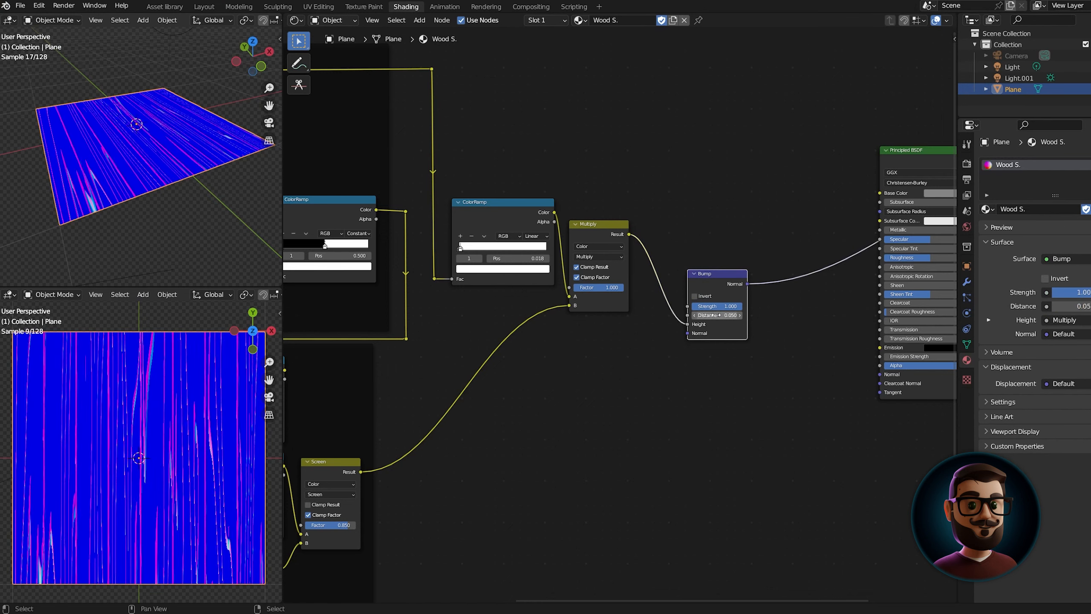
Connect the Bump's Normal to the Principled BSDF's Normal, preview the full shader, and place the Bump node lower.
{"action": "left_click_drag", "start_coordinate": [747, 284], "coordinate": [879, 374]}
{"action": "left_click", "coordinate": [924, 150], "text": "ctrl+shift"}
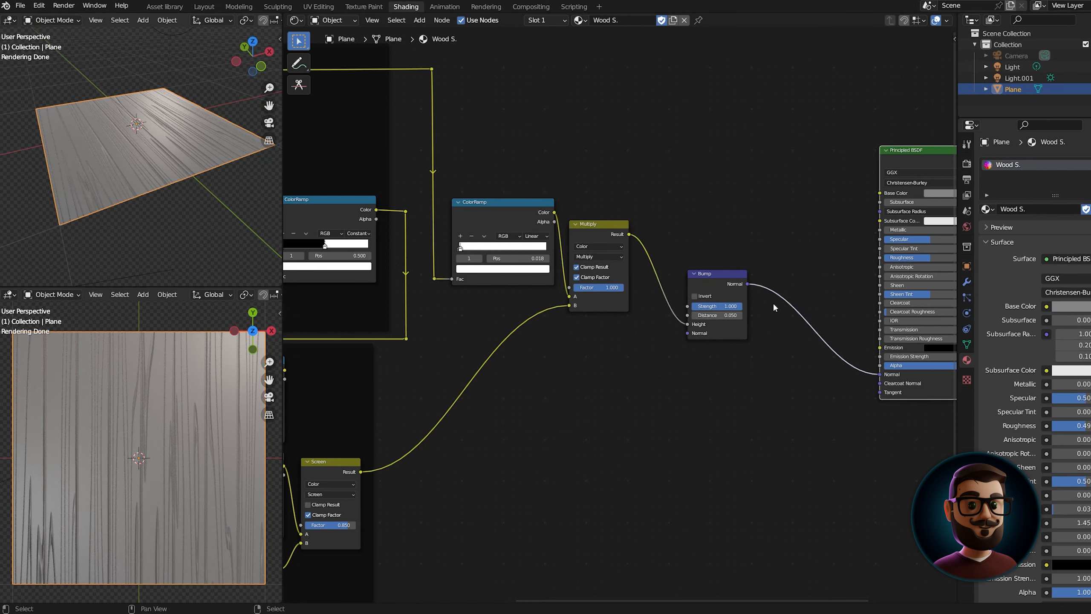
{"action": "left_click", "coordinate": [647, 330]}
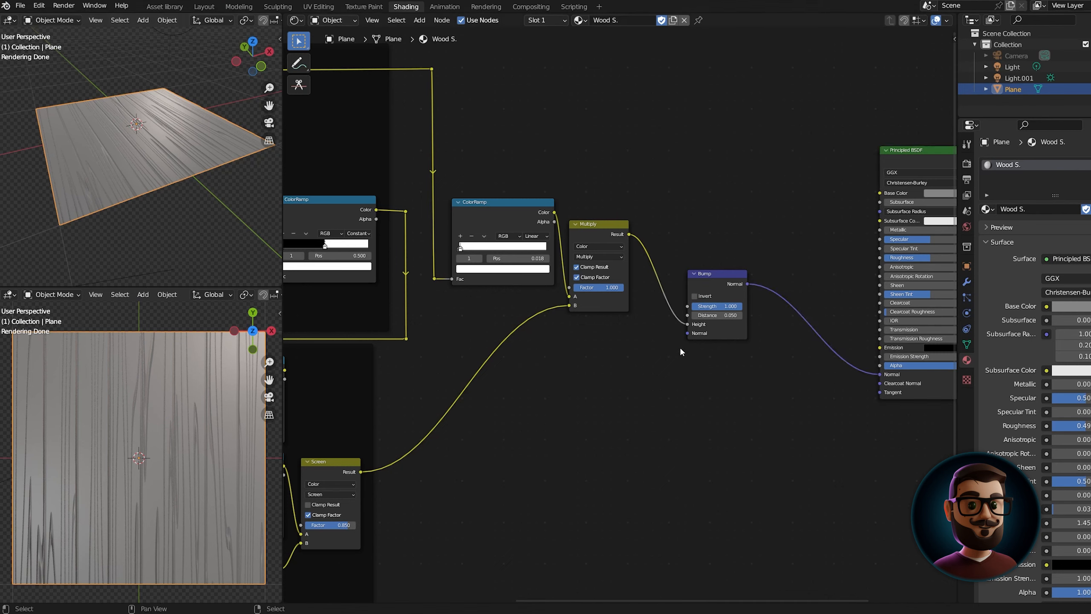
{"action": "left_click_drag", "start_coordinate": [730, 306], "coordinate": [713, 306]}
{"action": "left_click_drag", "start_coordinate": [719, 283], "coordinate": [720, 369]}
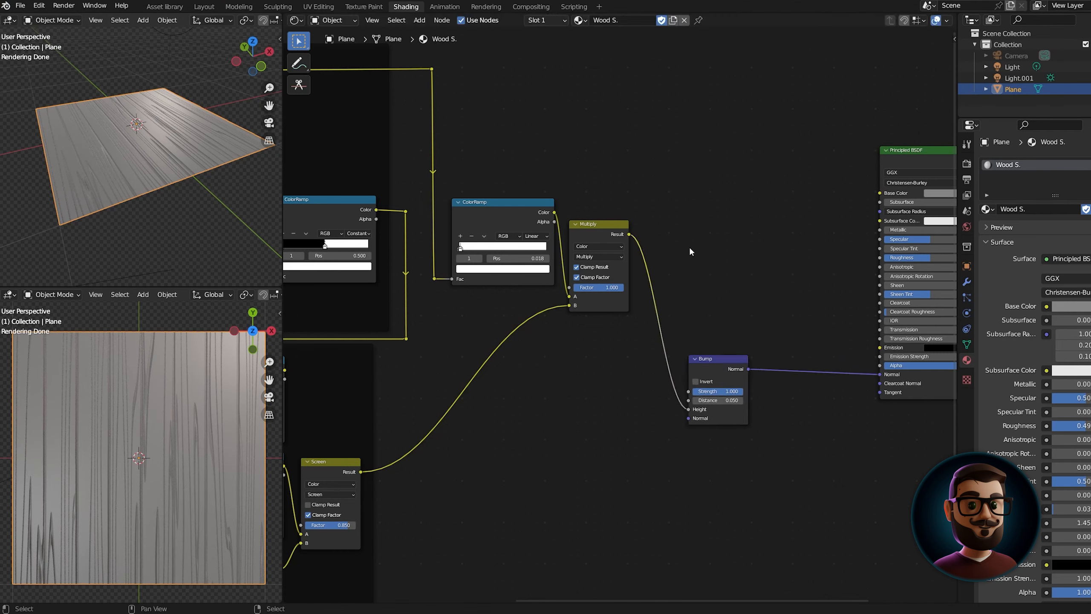
Duplicate the rightmost board ColorRamp above the original, feed it from the upper Wave Texture, and widen its black-to-white transition.
{"action": "left_click", "coordinate": [497, 221]}
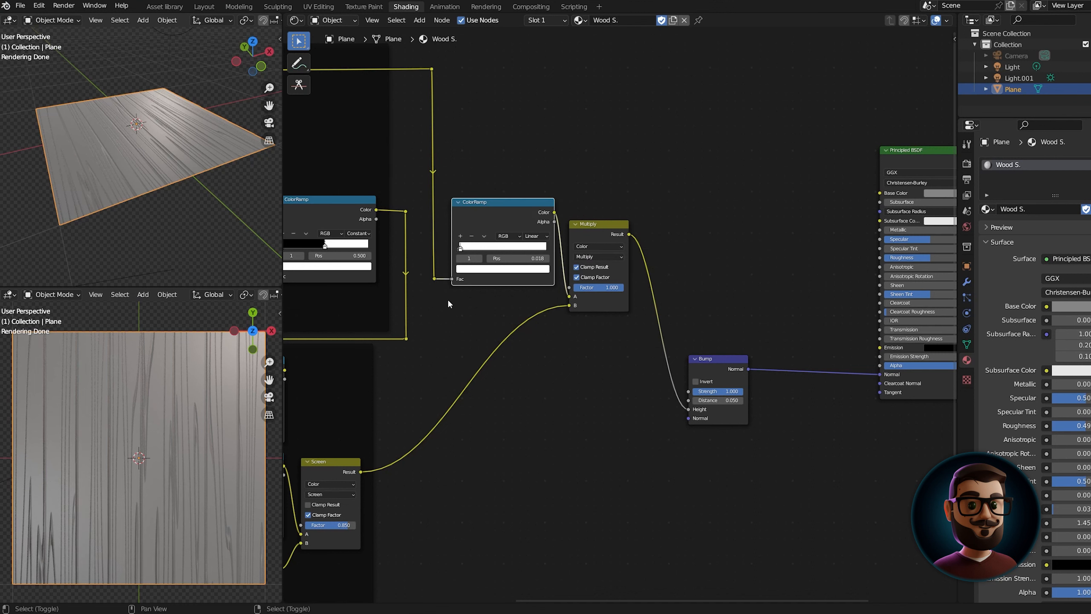
{"action": "middle_click_drag", "start_coordinate": [447, 304], "coordinate": [693, 276], "text": "shift"}
{"action": "scroll", "coordinate": [726, 305], "scroll_direction": "down", "scroll_amount": 1}
{"action": "key", "text": "shift+d"}
{"action": "left_click", "coordinate": [778, 251]}
{"action": "left_click_drag", "start_coordinate": [673, 57], "coordinate": [722, 91]}
{"action": "left_click", "coordinate": [727, 51], "text": "ctrl+shift"}
{"action": "left_click", "coordinate": [704, 91]}
{"action": "left_click", "coordinate": [745, 102]}
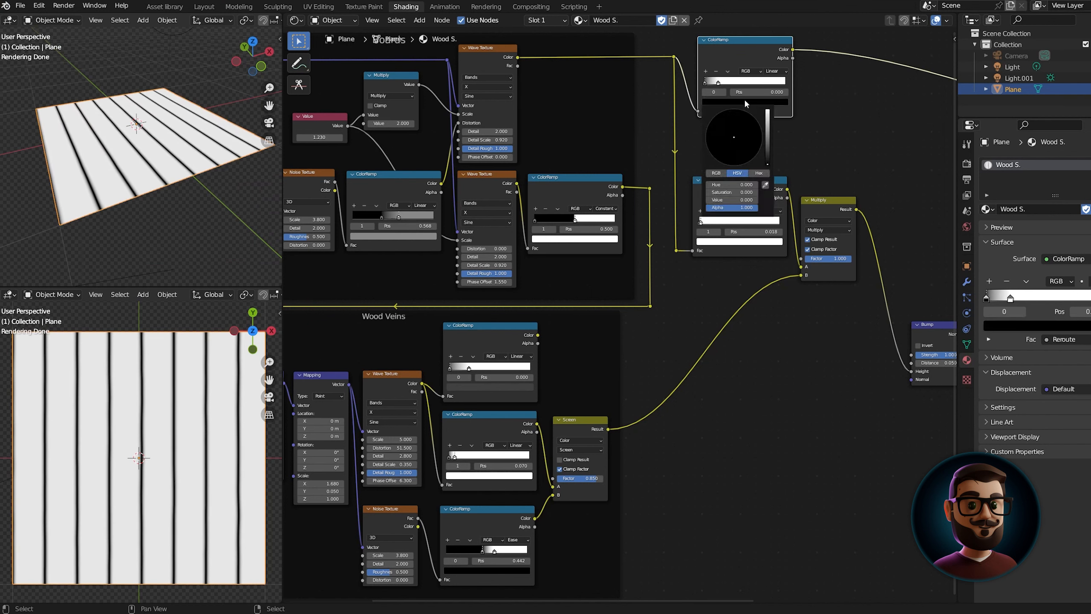
Duplicate the Multiply mix and use it to combine the new upper board ColorRamp with the top wood vein ColorRamp.
{"action": "left_click", "coordinate": [537, 338], "text": "ctrl+shift"}
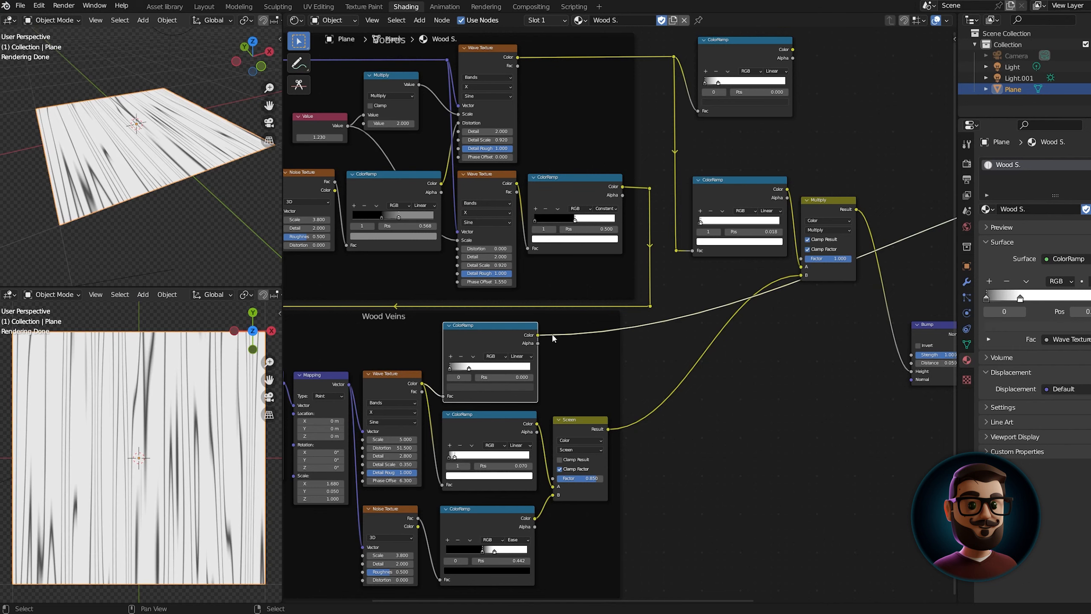
{"action": "left_click_drag", "start_coordinate": [540, 336], "coordinate": [551, 334]}
{"action": "left_click", "coordinate": [832, 210]}
{"action": "key", "text": "shift+d"}
{"action": "left_click", "coordinate": [838, 65]}
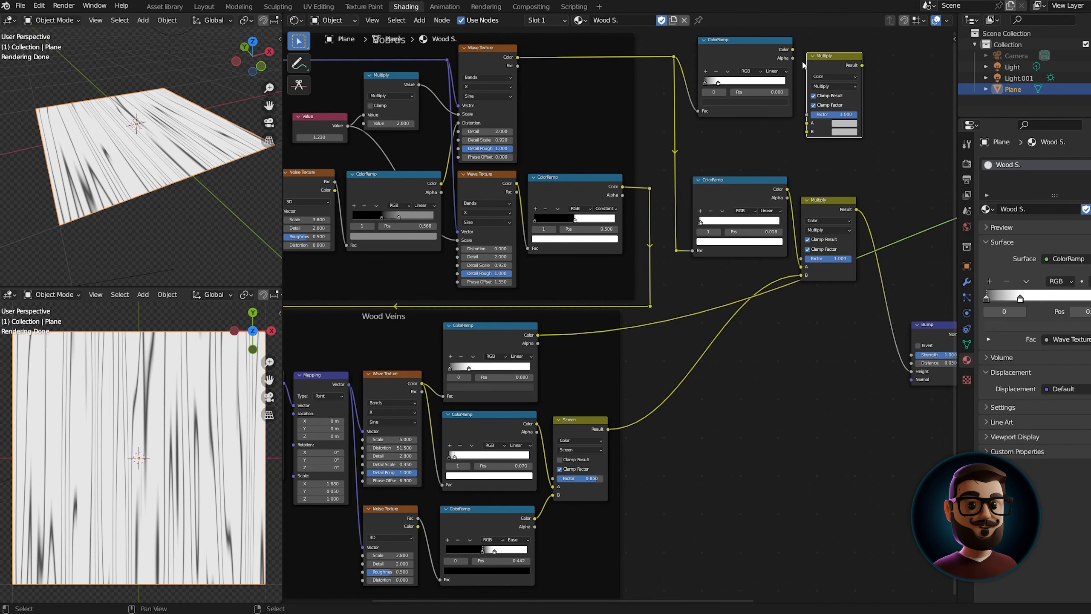
{"action": "left_click_drag", "start_coordinate": [793, 50], "coordinate": [807, 122]}
{"action": "left_click_drag", "start_coordinate": [537, 335], "coordinate": [807, 132]}
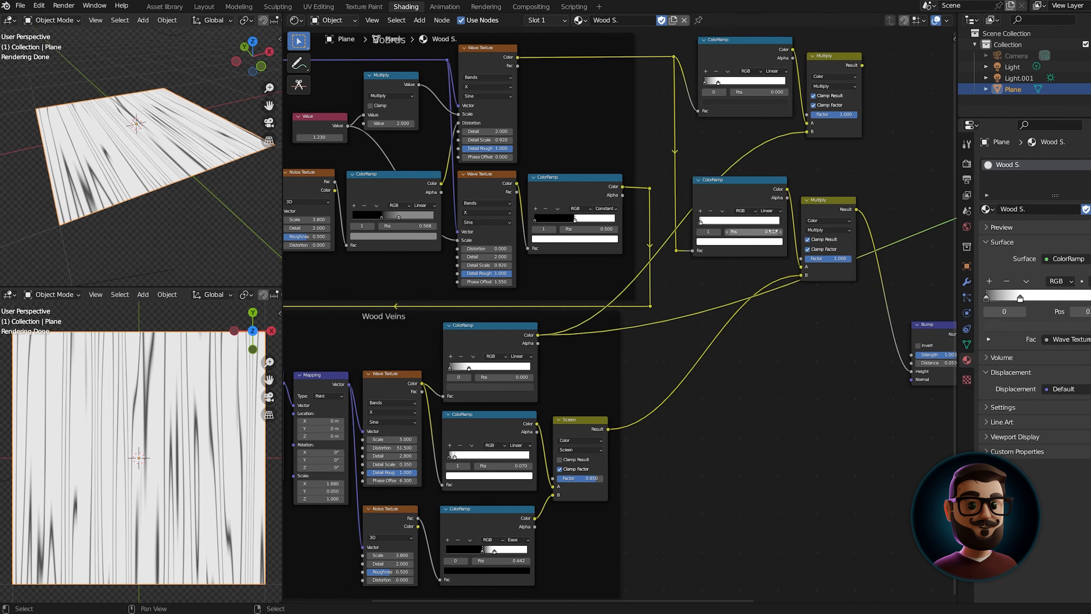
Add a third copy of the board ColorRamp below, fed by the upper Wave Texture, with black at 0 and white at 0.646.
{"action": "middle_click_drag", "start_coordinate": [795, 359], "coordinate": [743, 371]}
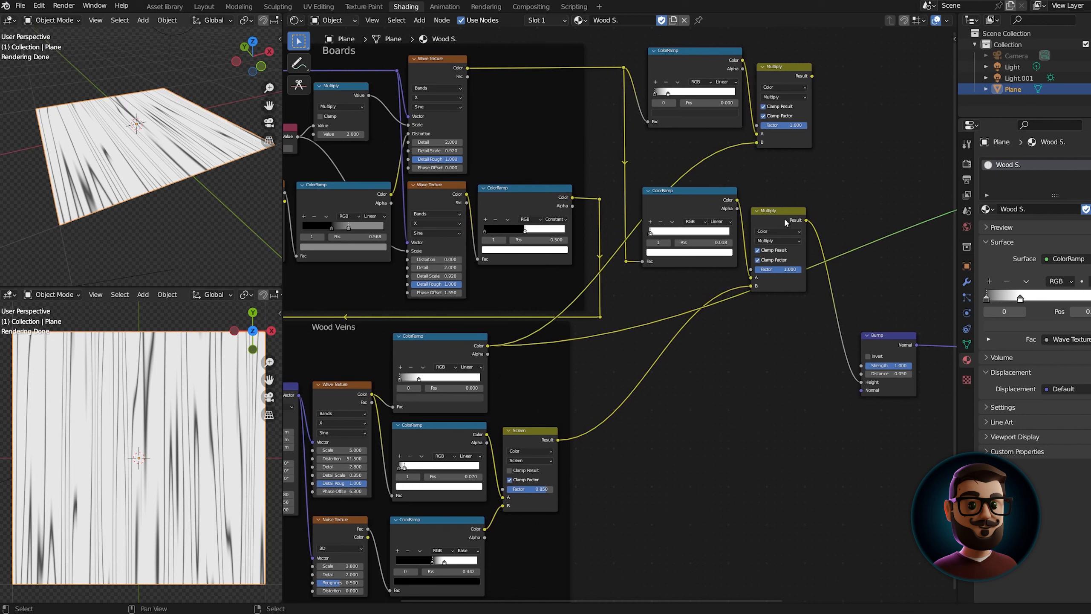
{"action": "left_click", "coordinate": [710, 211]}
{"action": "left_click", "coordinate": [773, 220], "text": "shift"}
{"action": "left_click", "coordinate": [726, 307]}
{"action": "left_click", "coordinate": [702, 259]}
{"action": "key", "text": "shift+d"}
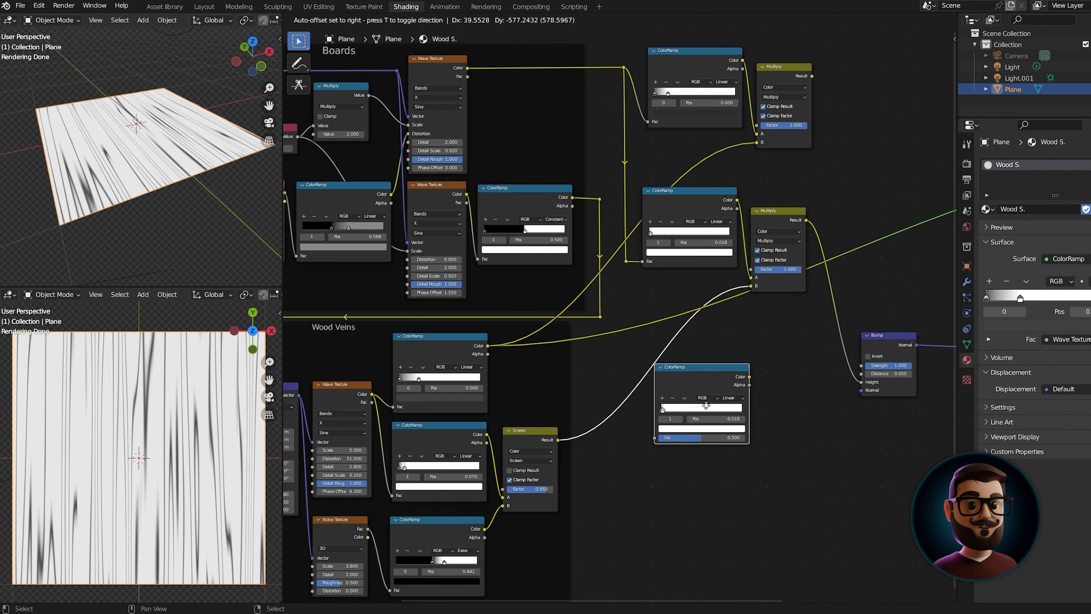
{"action": "left_click", "coordinate": [719, 468]}
{"action": "left_click_drag", "start_coordinate": [626, 261], "coordinate": [665, 440]}
{"action": "left_click_drag", "start_coordinate": [716, 375], "coordinate": [689, 368]}
{"action": "left_click", "coordinate": [675, 340], "text": "ctrl+shift"}
{"action": "left_click", "coordinate": [717, 357]}
{"action": "left_click", "coordinate": [715, 373]}
{"action": "left_click", "coordinate": [715, 358]}
{"action": "left_click", "coordinate": [725, 389]}
{"action": "left_click", "coordinate": [646, 369]}
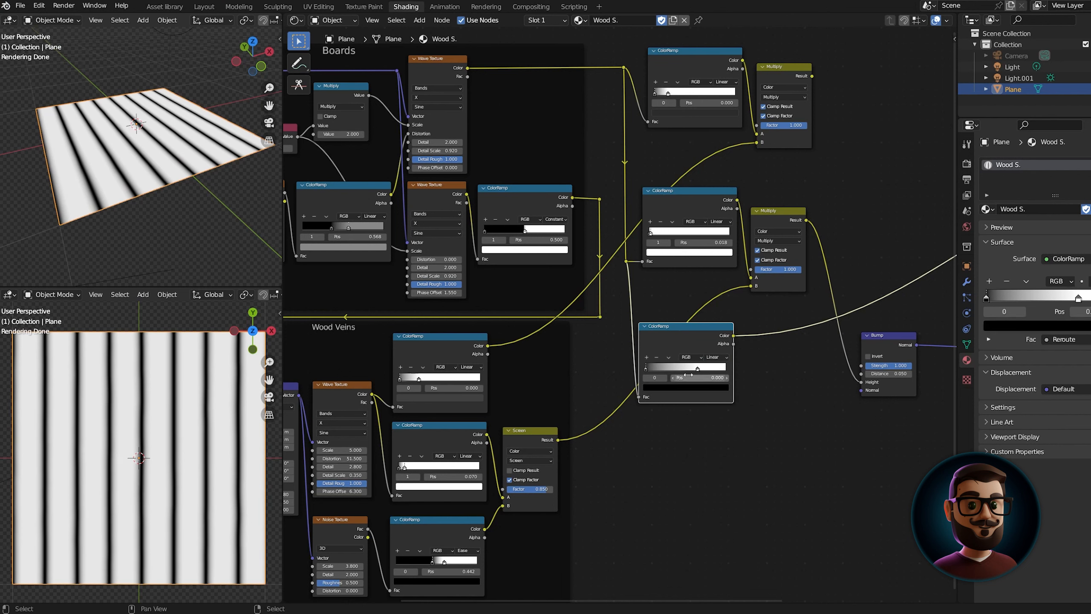
{"action": "left_click", "coordinate": [697, 368]}
Duplicate the Multiply mix to combine the third board ColorRamp with the noise-driven vein ColorRamp, using a Factor of 0.697.
{"action": "left_click", "coordinate": [770, 220]}
{"action": "key", "text": "shift+d"}
{"action": "left_click", "coordinate": [773, 334]}
{"action": "left_click_drag", "start_coordinate": [774, 334], "coordinate": [775, 333]}
{"action": "left_click", "coordinate": [478, 529], "text": "ctrl+shift"}
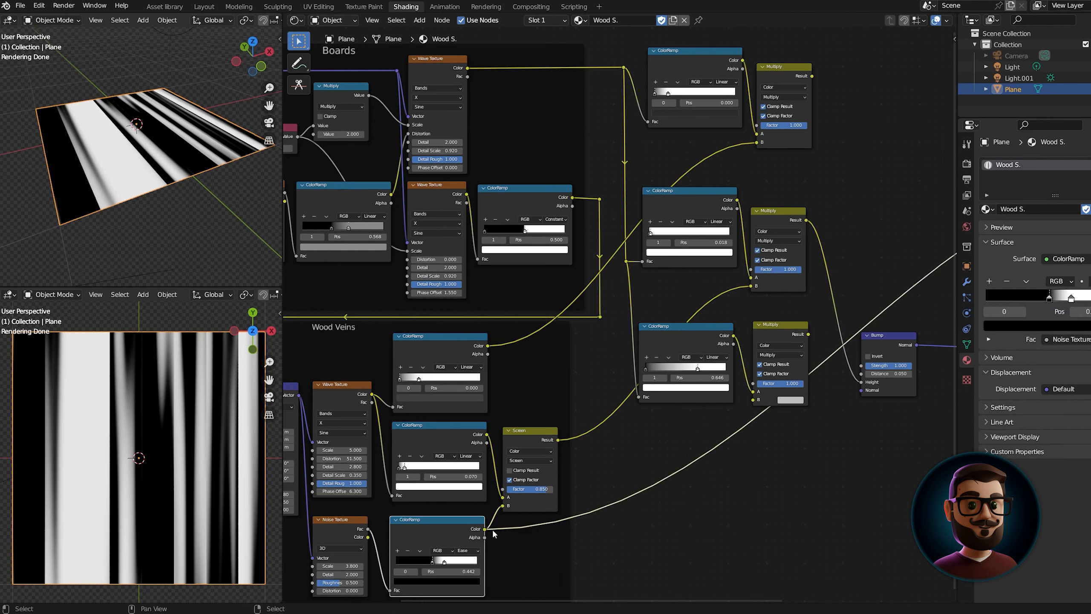
{"action": "left_click_drag", "start_coordinate": [485, 529], "coordinate": [780, 383]}
{"action": "left_click", "coordinate": [782, 329], "text": "ctrl+shift"}
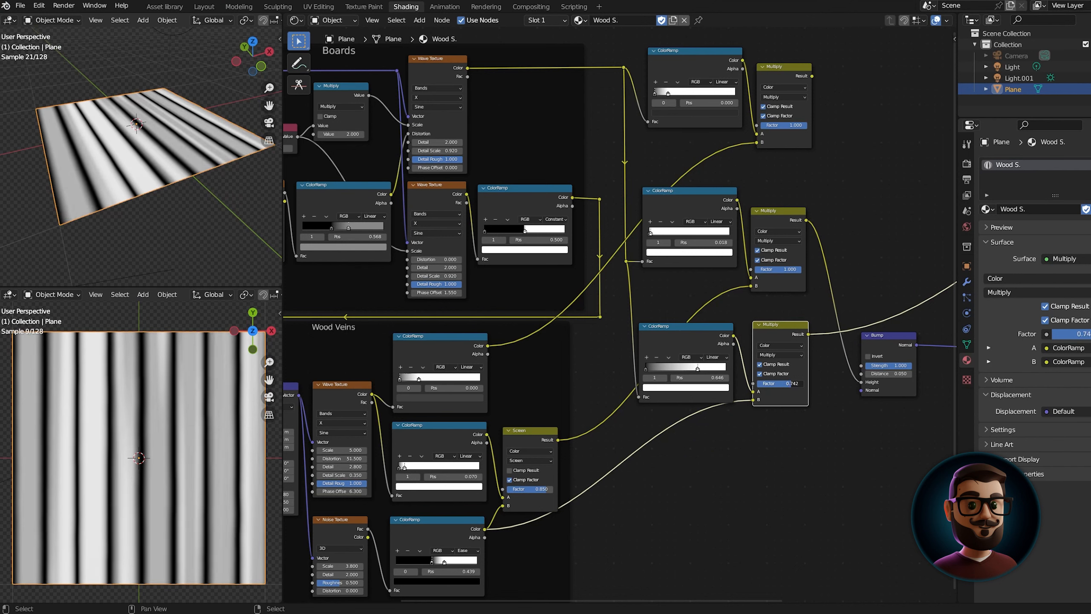
Set the top Multiply mix's Factor to 0.794 and preview the other two mixes for comparison.
{"action": "left_click", "coordinate": [803, 130], "text": "ctrl+shift"}
{"action": "left_click_drag", "start_coordinate": [803, 130], "coordinate": [793, 130]}
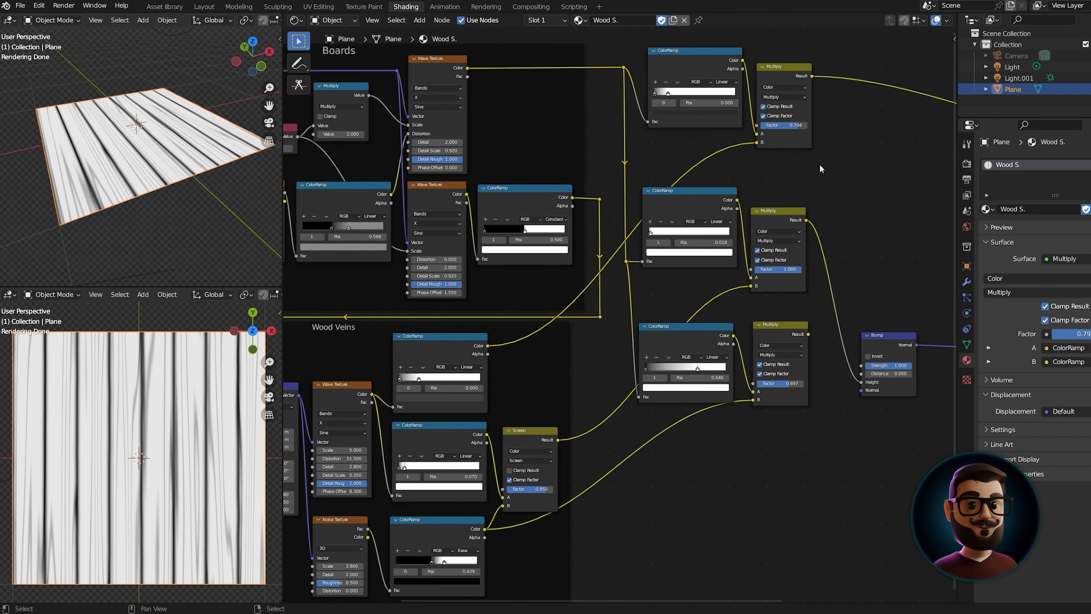
{"action": "left_click", "coordinate": [777, 214], "text": "ctrl+shift"}
{"action": "left_click", "coordinate": [786, 329], "text": "ctrl+shift"}
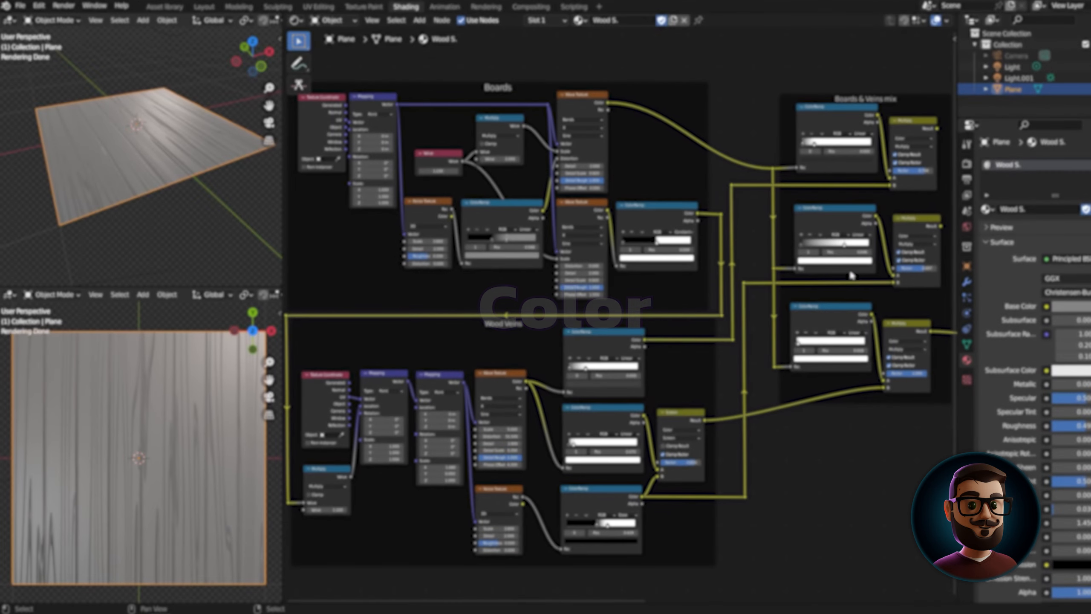
Preview each of the three Multiply results in the Boards & Veins mix frame, from the lowest to the uppermost.
{"action": "middle_click_drag", "start_coordinate": [896, 269], "coordinate": [547, 289]}
{"action": "scroll", "coordinate": [546, 289], "scroll_direction": "up", "scroll_amount": 2}
{"action": "middle_click_drag", "start_coordinate": [703, 254], "coordinate": [615, 300]}
{"action": "scroll", "coordinate": [576, 298], "scroll_direction": "up", "scroll_amount": 2}
{"action": "middle_click_drag", "start_coordinate": [427, 378], "coordinate": [472, 370]}
{"action": "left_click", "coordinate": [477, 401], "text": "ctrl+shift"}
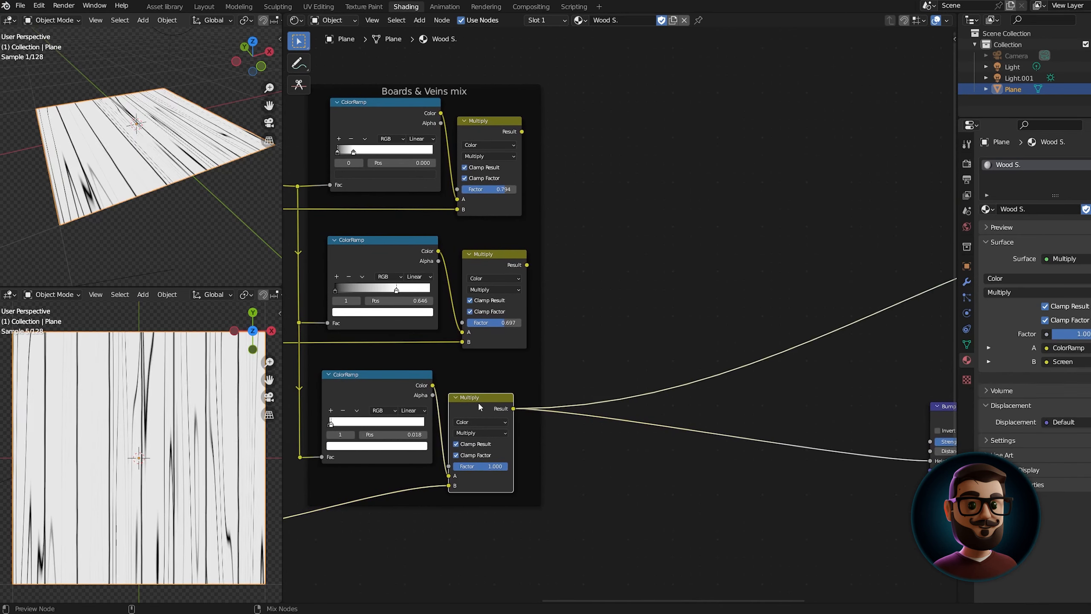
{"action": "left_click", "coordinate": [490, 261], "text": "ctrl+shift"}
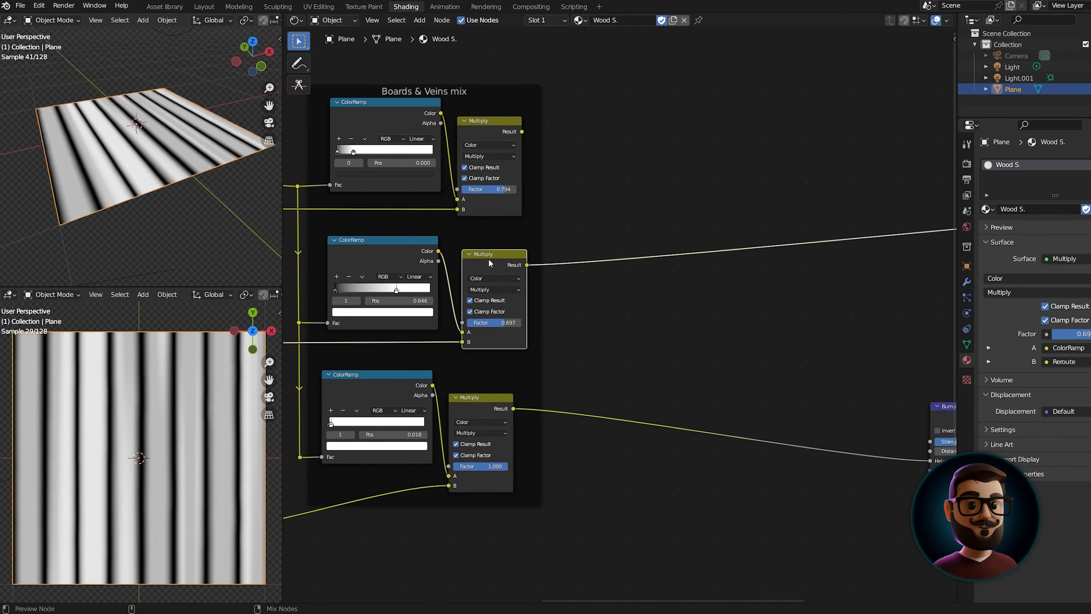
{"action": "left_click", "coordinate": [485, 129], "text": "ctrl+shift"}
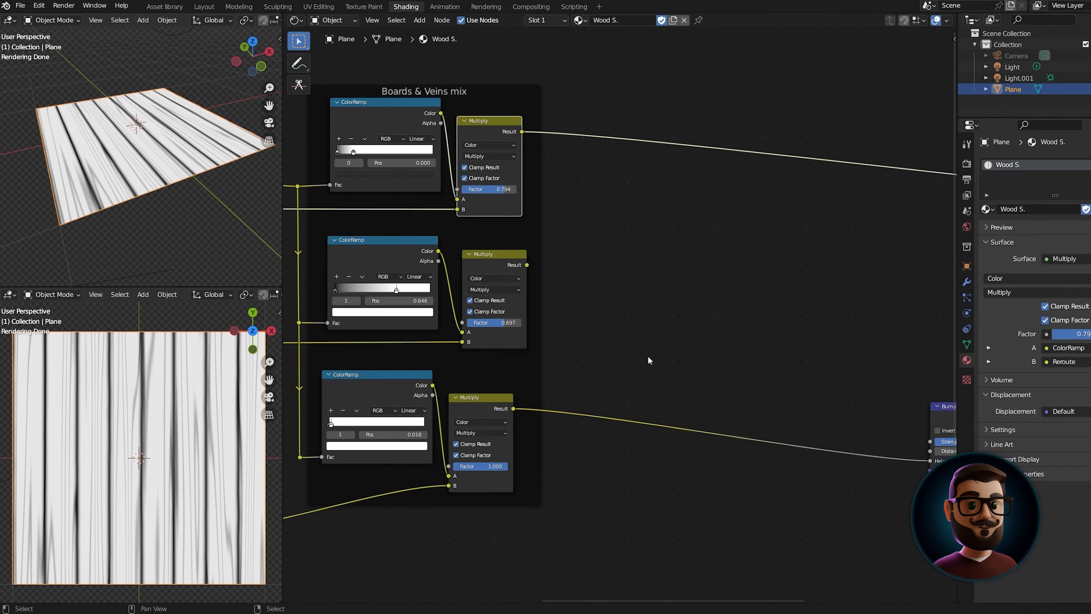
Add a ColorRamp before the Principled BSDF and feed it from the lowest Multiply mix through a reroute.
{"action": "middle_click_drag", "start_coordinate": [781, 341], "coordinate": [630, 344]}
{"action": "left_click", "coordinate": [583, 298]}
{"action": "key", "text": "shift+a"}
{"action": "type", "text": "sramp"}
{"action": "key", "text": "Return"}
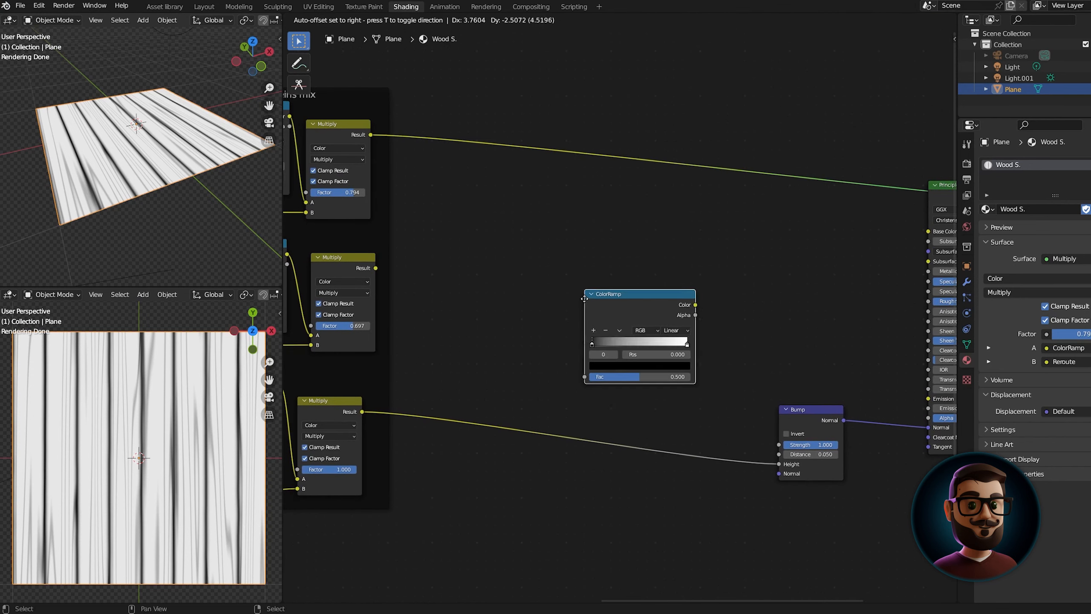
{"action": "left_click", "coordinate": [580, 242]}
{"action": "left_click", "coordinate": [331, 403], "text": "ctrl+shift"}
{"action": "left_click_drag", "start_coordinate": [362, 412], "coordinate": [580, 320]}
{"action": "left_click_drag", "start_coordinate": [591, 313], "coordinate": [592, 263]}
{"action": "right_click_drag", "start_coordinate": [531, 263], "coordinate": [533, 306], "text": "shift"}
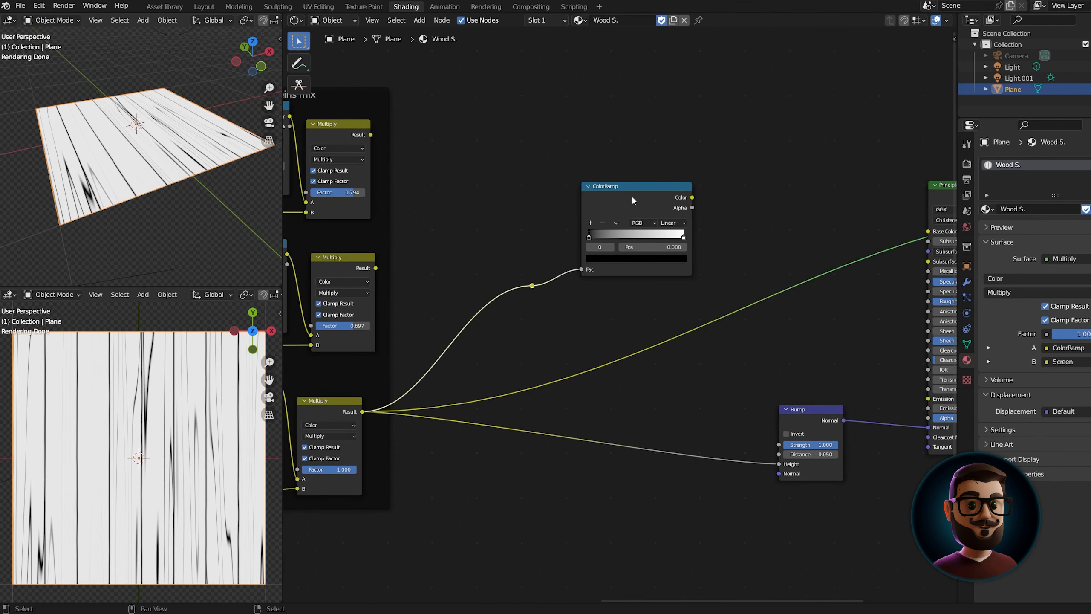
Colour the new ColorRamp with a very dark brown first stop and an orange-brown last stop while previewing it.
{"action": "left_click", "coordinate": [620, 256]}
{"action": "left_click_drag", "start_coordinate": [632, 197], "coordinate": [619, 177]}
{"action": "left_click", "coordinate": [659, 186]}
{"action": "left_click", "coordinate": [664, 194], "text": "ctrl+shift"}
{"action": "left_click", "coordinate": [684, 233]}
{"action": "left_click", "coordinate": [636, 254]}
{"action": "left_click", "coordinate": [762, 238]}
{"action": "left_click", "coordinate": [631, 254]}
{"action": "left_click_drag", "start_coordinate": [662, 133], "coordinate": [662, 146]}
{"action": "left_click", "coordinate": [591, 233]}
{"action": "left_click", "coordinate": [620, 254]}
{"action": "left_click", "coordinate": [660, 185]}
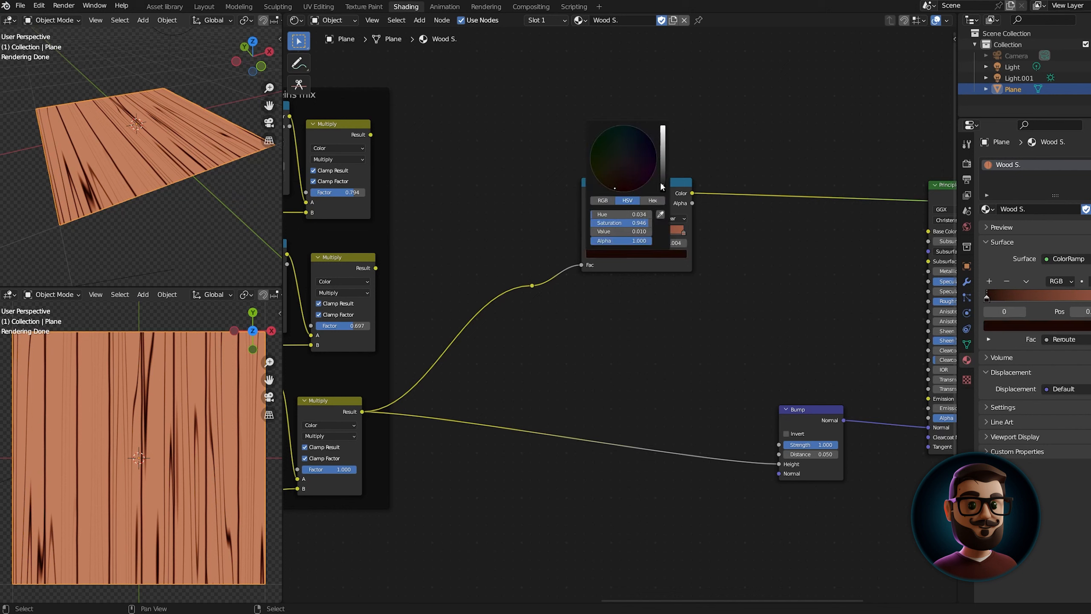
Add a ColorRamp copy with darker brown tones and put it in place of the orange-brown one.
{"action": "key", "text": "shift+d"}
{"action": "left_click", "coordinate": [647, 302]}
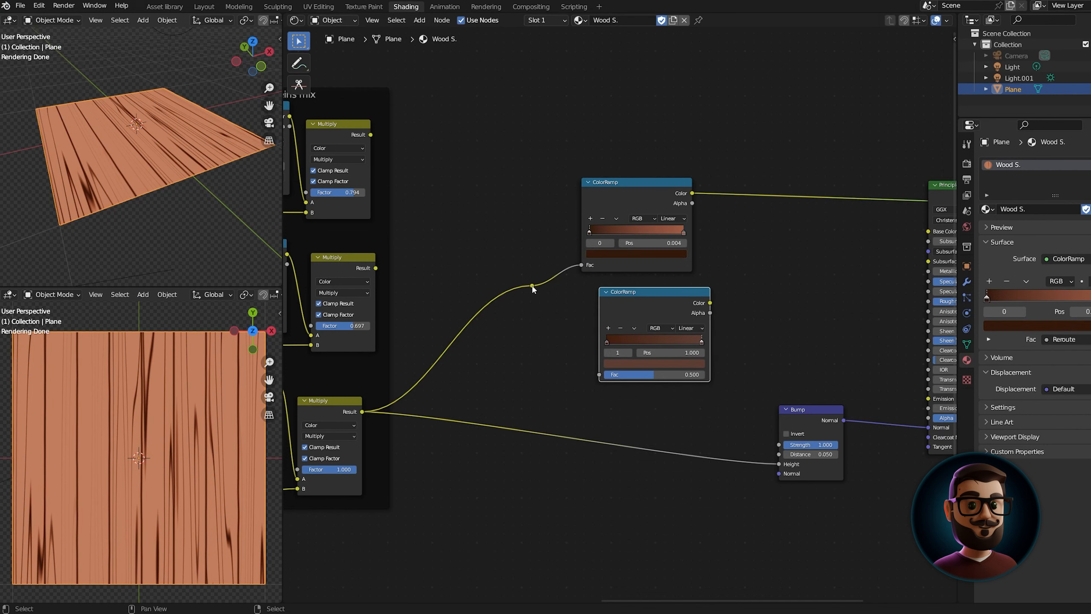
{"action": "left_click_drag", "start_coordinate": [647, 294], "coordinate": [624, 184]}
Add a Hue Saturation Value node with Saturation 0.8 and Value 1.43, using the middle Multiply as Fac and the ColorRamp as Color.
{"action": "key", "text": "shift+a"}
{"action": "type", "text": "hue"}
{"action": "key", "text": "Return"}
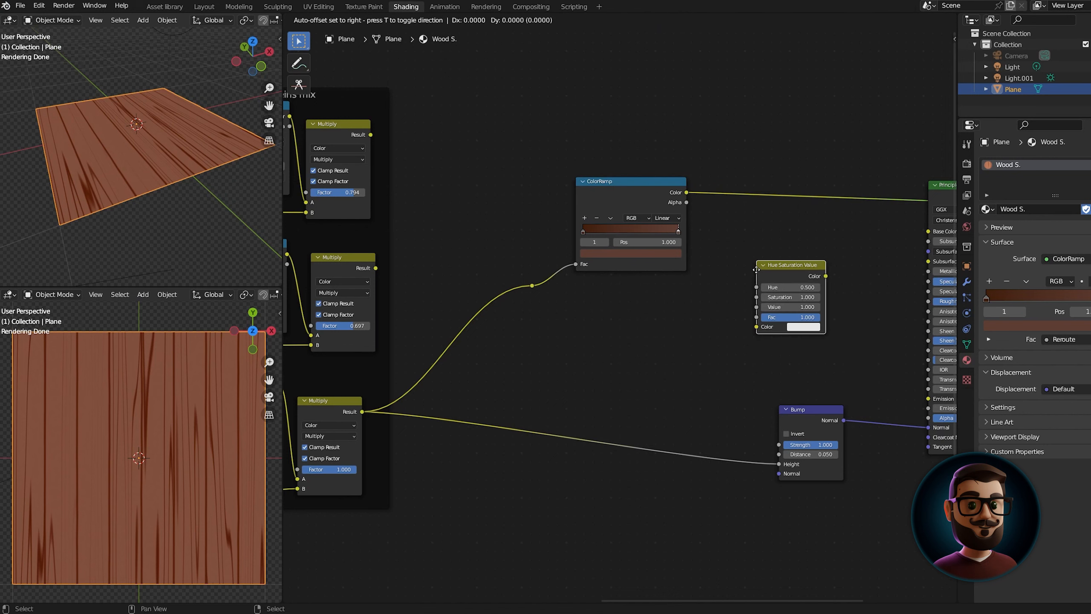
{"action": "left_click", "coordinate": [704, 102]}
{"action": "left_click_drag", "start_coordinate": [376, 267], "coordinate": [430, 232]}
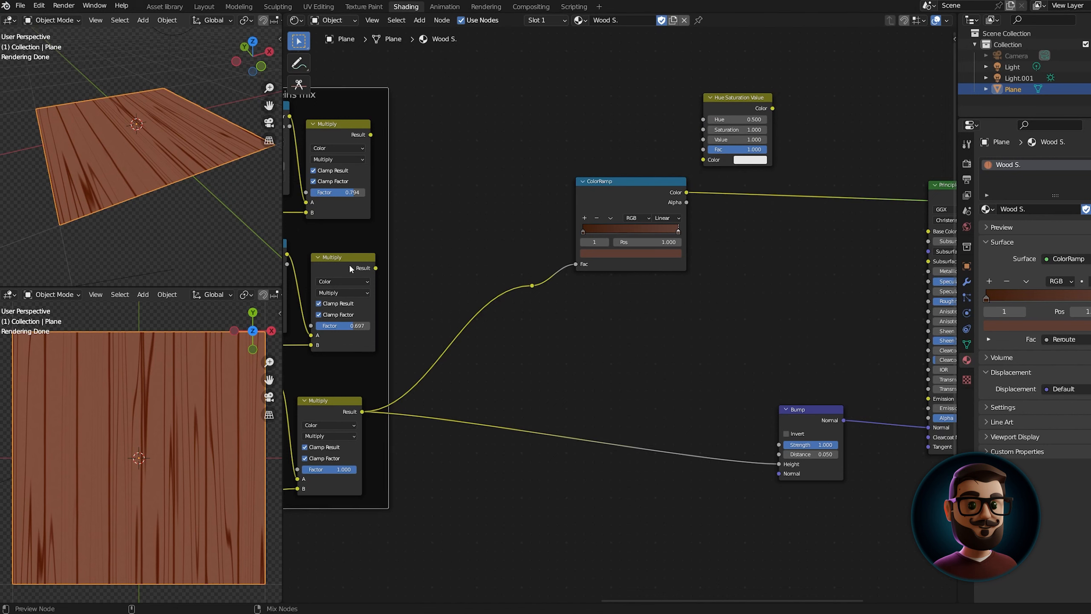
{"action": "left_click", "coordinate": [350, 268], "text": "ctrl+shift"}
{"action": "left_click_drag", "start_coordinate": [375, 268], "coordinate": [703, 149]}
{"action": "left_click", "coordinate": [755, 131], "text": "ctrl+shift"}
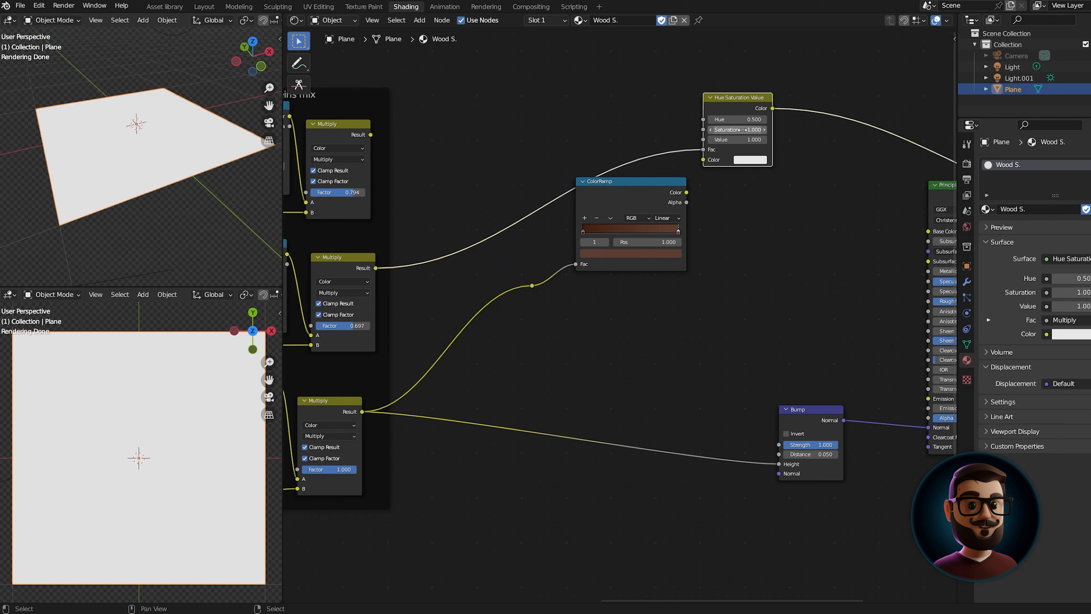
{"action": "left_click_drag", "start_coordinate": [687, 192], "coordinate": [783, 140]}
Insert an Invert node between the middle Multiply and the Hue Saturation Value node's Fac, and preview the adjusted colour.
{"action": "left_click", "coordinate": [367, 269], "text": "ctrl+shift"}
{"action": "left_click", "coordinate": [418, 278]}
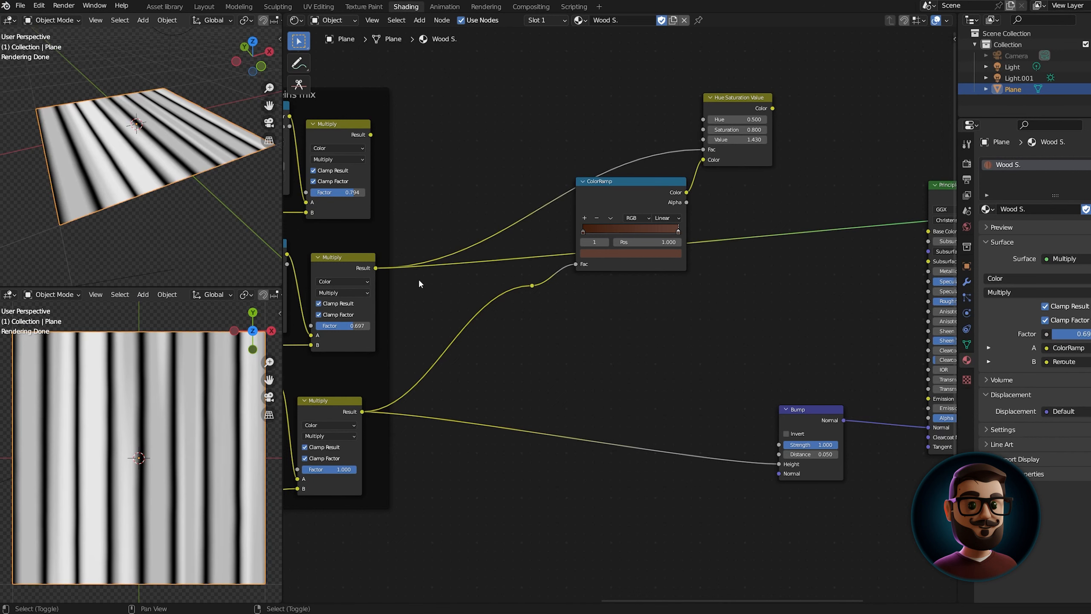
{"action": "key", "text": "shift+a"}
{"action": "key", "text": "Escape"}
{"action": "key", "text": "shift+a"}
{"action": "left_click", "coordinate": [417, 305]}
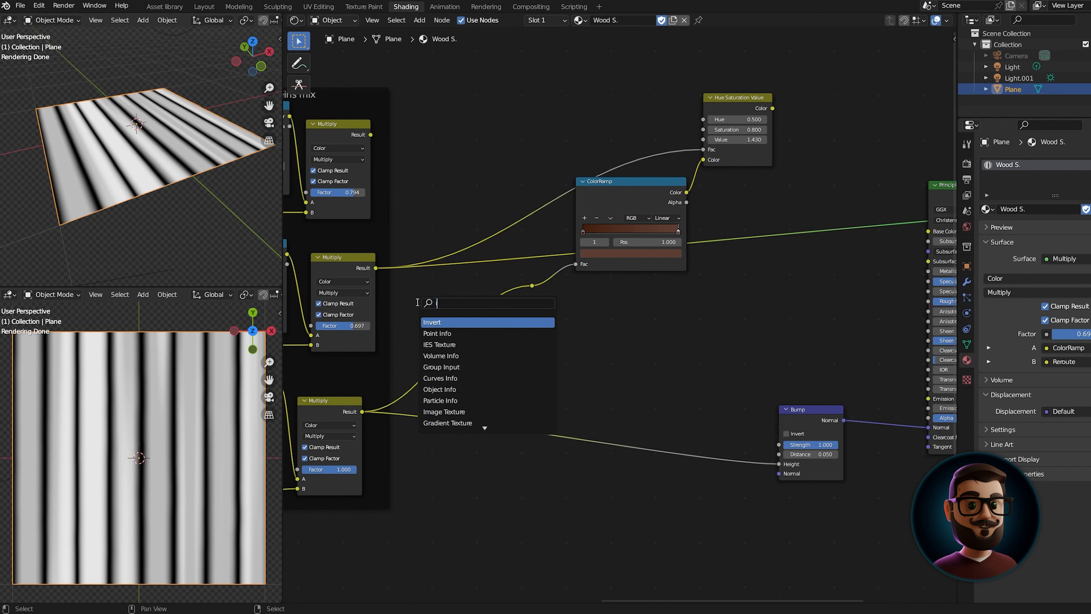
{"action": "type", "text": "inv"}
{"action": "key", "text": "Return"}
{"action": "left_click", "coordinate": [606, 132]}
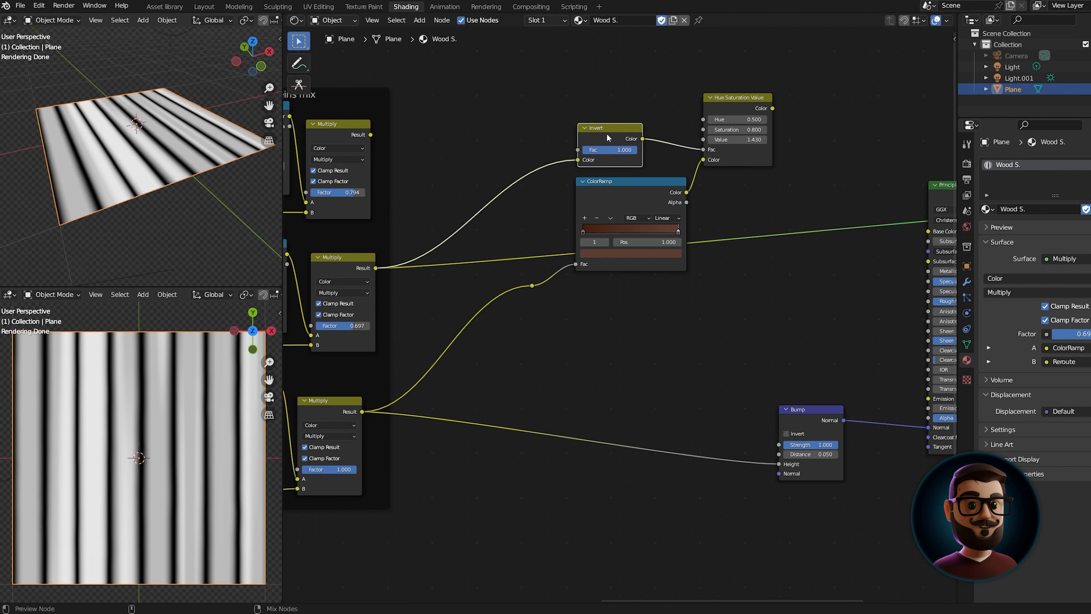
{"action": "left_click", "coordinate": [606, 132], "text": "ctrl+shift"}
{"action": "left_click", "coordinate": [731, 107], "text": "ctrl+shift"}
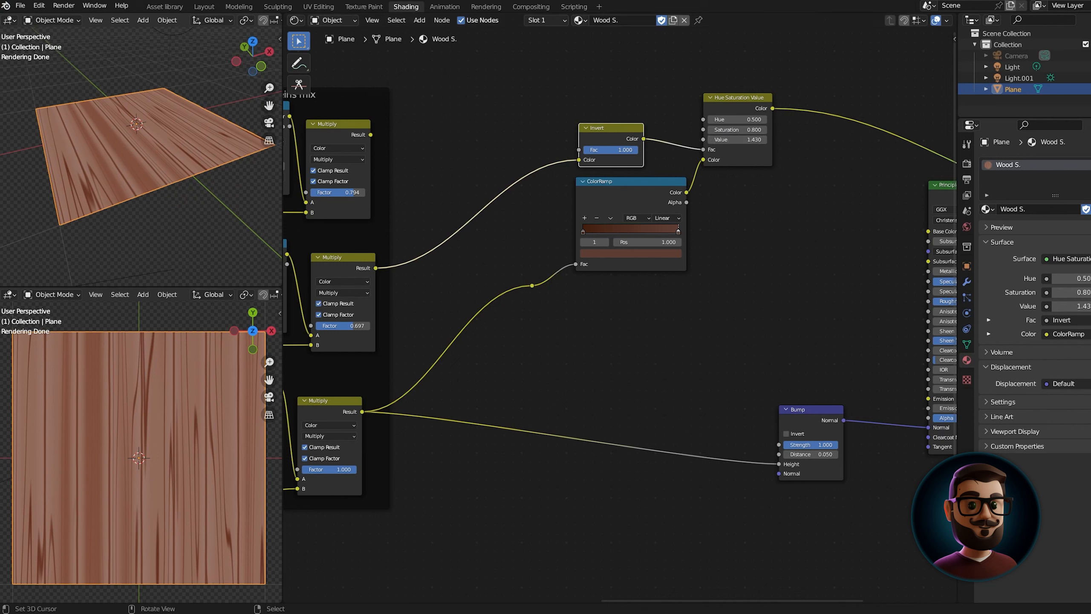
Set the Hue Saturation Value node to Hue 0.48, Saturation 1 and Value 0.75, and compare its preview with the plain ColorRamp.
{"action": "left_click", "coordinate": [741, 108]}
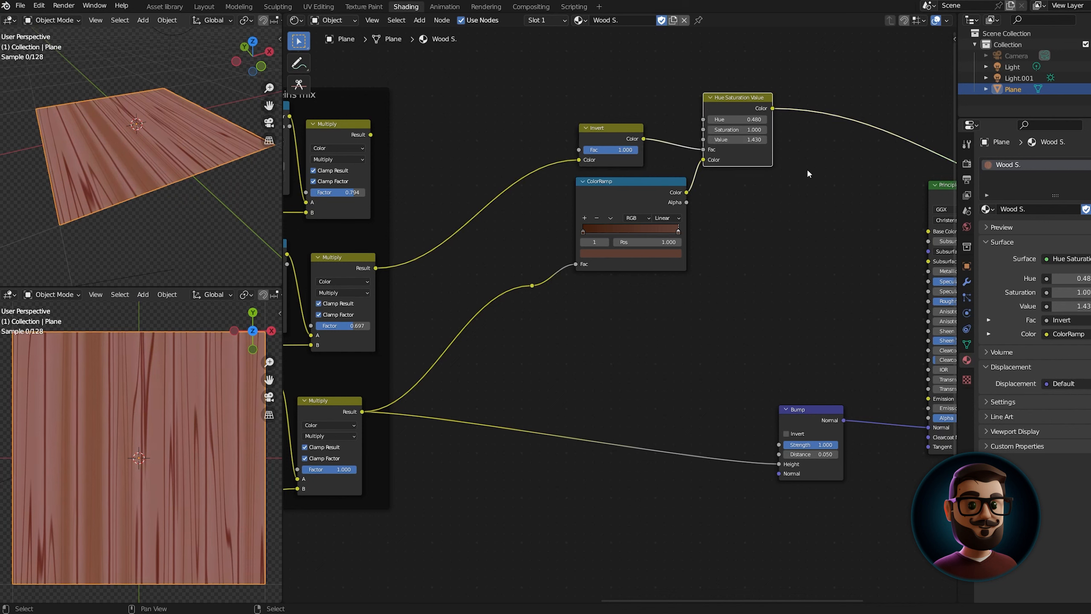
{"action": "left_click", "coordinate": [751, 139]}
{"action": "type", "text": "0.75"}
{"action": "key", "text": "Return"}
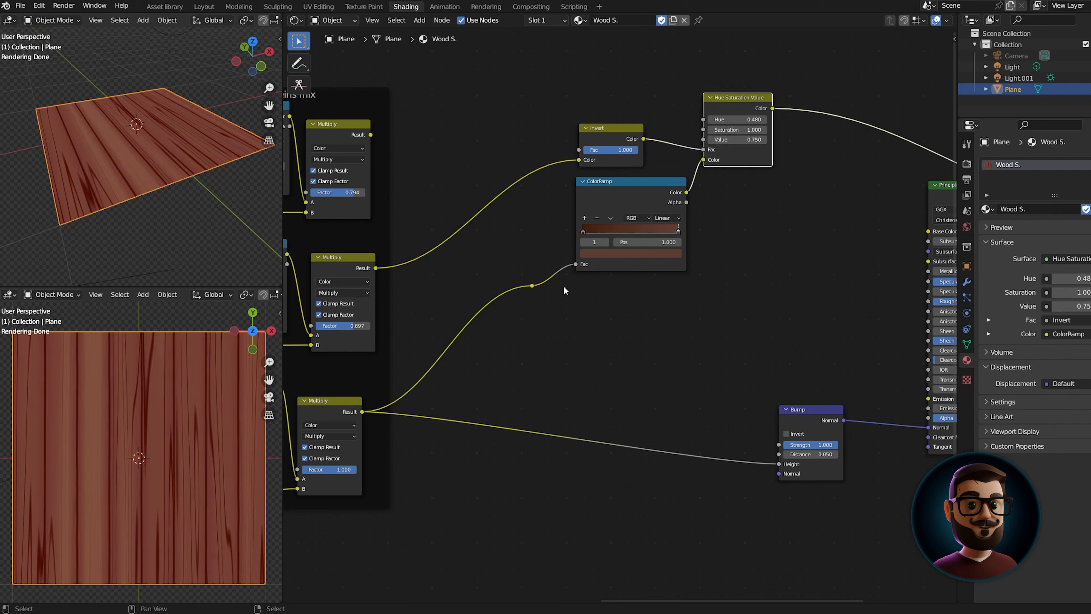
{"action": "left_click", "coordinate": [640, 194], "text": "ctrl+shift"}
{"action": "left_click", "coordinate": [741, 103], "text": "ctrl+shift"}
Move the colour nodes down and place copies of the Hue Saturation Value and Invert nodes above the originals.
{"action": "left_click_drag", "start_coordinate": [784, 302], "coordinate": [532, 102]}
{"action": "key", "text": "g"}
{"action": "left_click", "coordinate": [525, 159]}
{"action": "left_click", "coordinate": [718, 154]}
{"action": "key", "text": "shift+d"}
{"action": "left_click", "coordinate": [805, 78]}
{"action": "mouse_move", "coordinate": [808, 107]}
{"action": "middle_mouse_down"}
{"action": "mouse_move", "coordinate": [749, 114]}
{"action": "mouse_move", "coordinate": [793, 107]}
{"action": "middle_mouse_up"}
{"action": "left_click", "coordinate": [587, 185]}
{"action": "key", "text": "shift+d"}
{"action": "left_click", "coordinate": [595, 92]}
Feed the uppermost Multiply through the copied Invert into the second Hue Saturation Value's Fac, and the first one's colour into its Color.
{"action": "left_click", "coordinate": [319, 128], "text": "ctrl+shift"}
{"action": "left_click_drag", "start_coordinate": [354, 135], "coordinate": [563, 123]}
{"action": "left_click", "coordinate": [592, 97], "text": "ctrl+shift"}
{"action": "left_click_drag", "start_coordinate": [628, 102], "coordinate": [631, 101]}
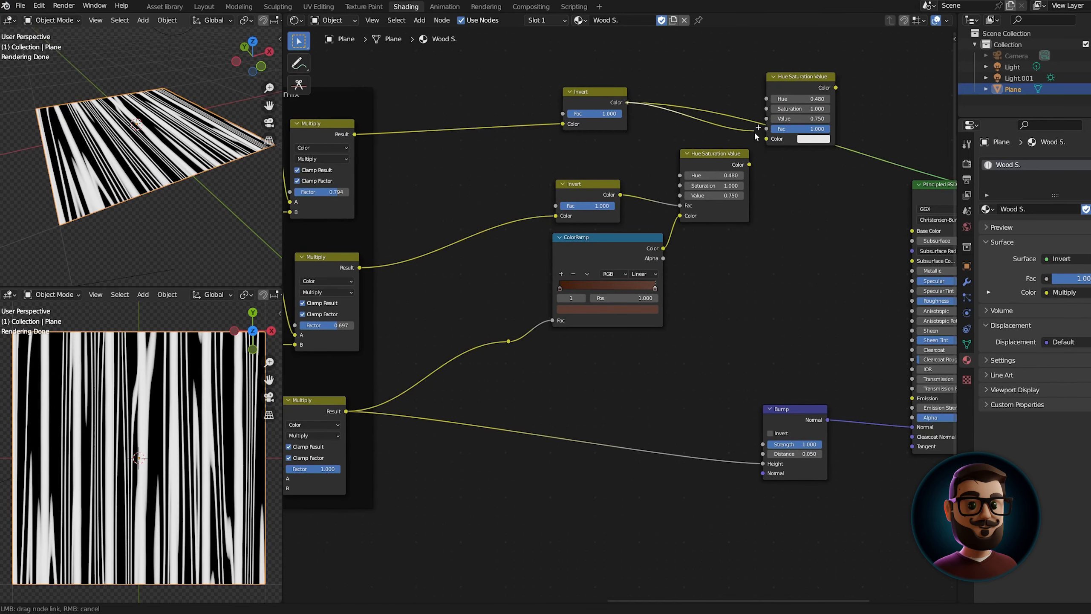
{"action": "left_click_drag", "start_coordinate": [753, 133], "coordinate": [766, 128]}
{"action": "left_click", "coordinate": [794, 82], "text": "ctrl+shift"}
{"action": "left_click_drag", "start_coordinate": [749, 164], "coordinate": [766, 139]}
{"action": "middle_click_drag", "start_coordinate": [808, 100], "coordinate": [809, 105]}
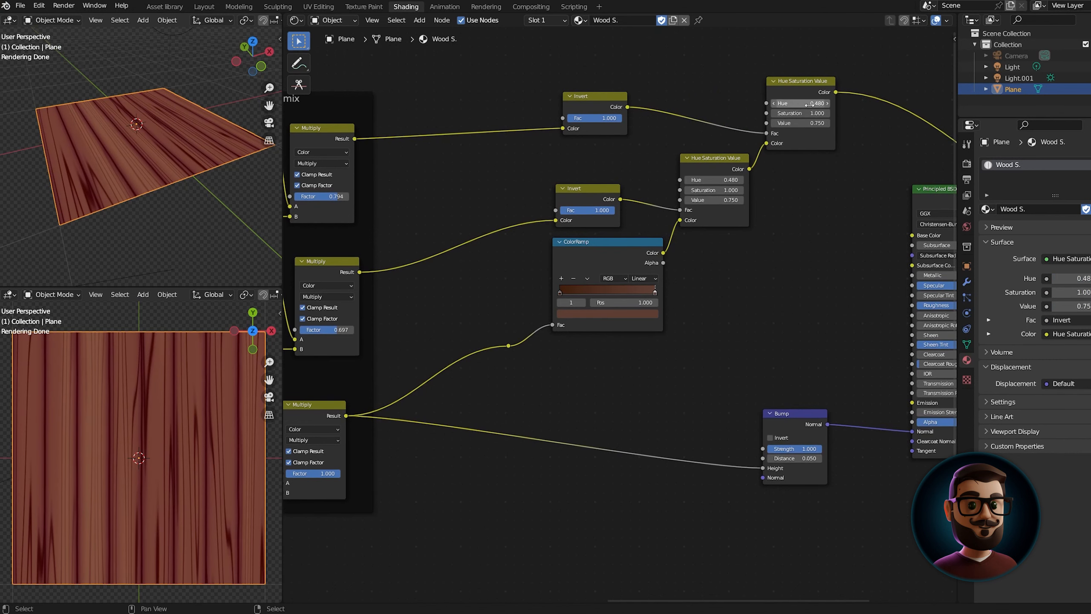
Set the second Hue Saturation Value node to Hue 0.52, Saturation 0.9 and Value 1.48.
{"action": "double_click", "coordinate": [814, 104]}
{"action": "type", "text": "0.52"}
{"action": "key", "text": "Return"}
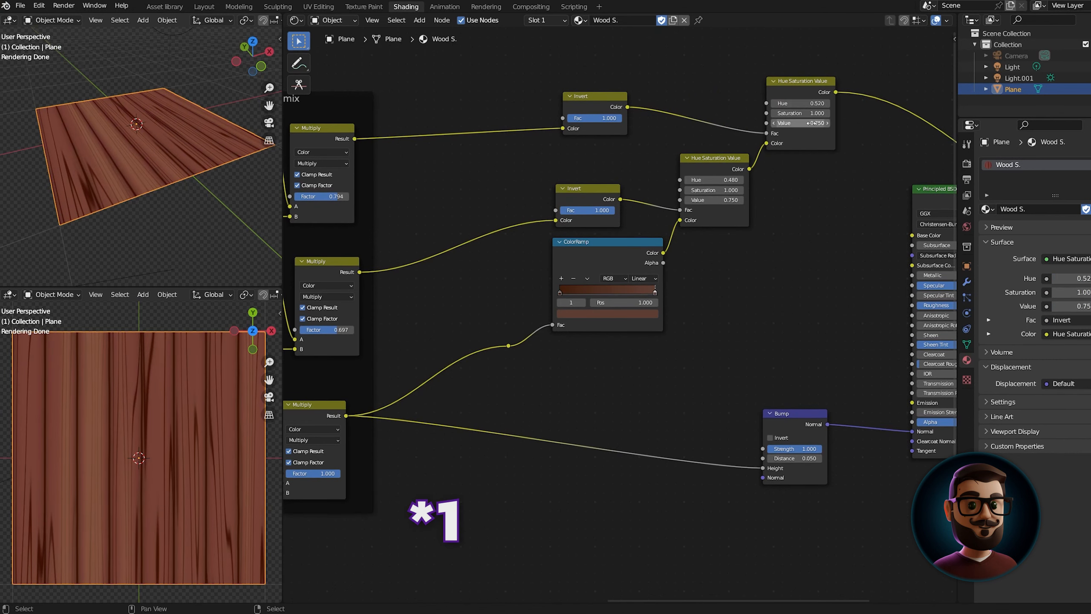
{"action": "double_click", "coordinate": [809, 115]}
{"action": "type", "text": "0"}
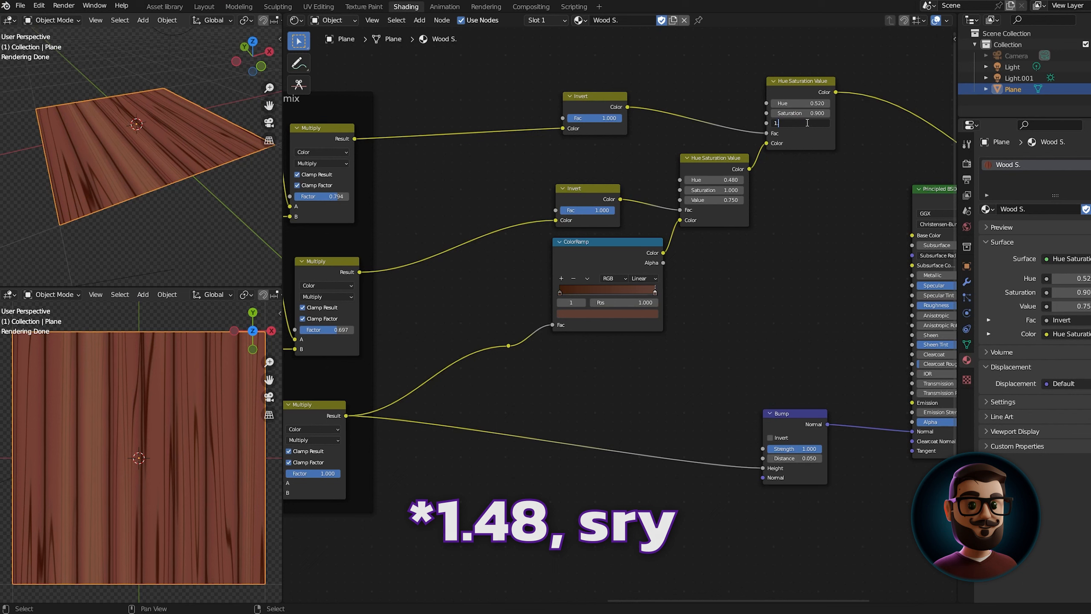
{"action": "type", "text": ".8"}
{"action": "key", "text": "Return"}
{"action": "left_click_drag", "start_coordinate": [815, 122], "coordinate": [798, 123]}
{"action": "left_click_drag", "start_coordinate": [813, 85], "coordinate": [811, 86]}
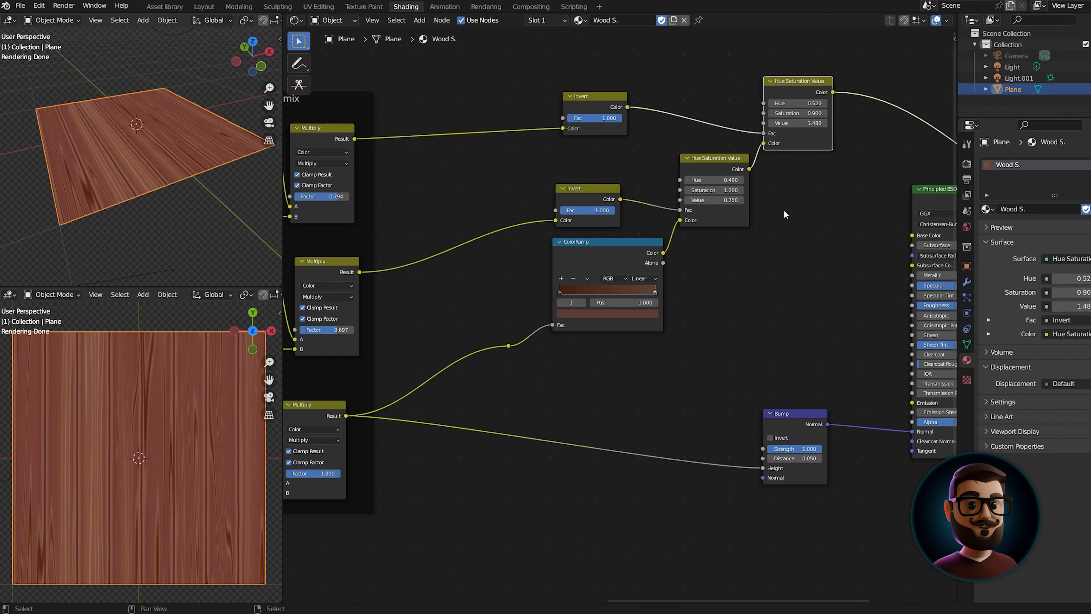
Add a Mix Color node set to Multiply, combining the second Hue Saturation Value as A with the lowest Multiply's reroute as B.
{"action": "left_click", "coordinate": [784, 214]}
{"action": "key", "text": "shift+a"}
{"action": "key", "text": "Escape"}
{"action": "key", "text": "shift+a"}
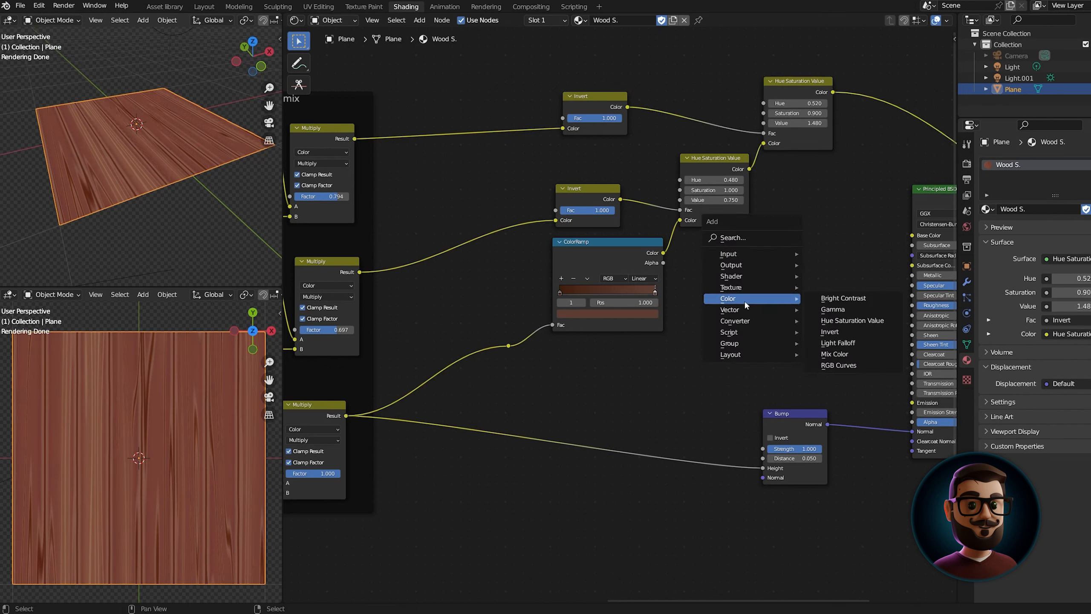
{"action": "left_click", "coordinate": [846, 399]}
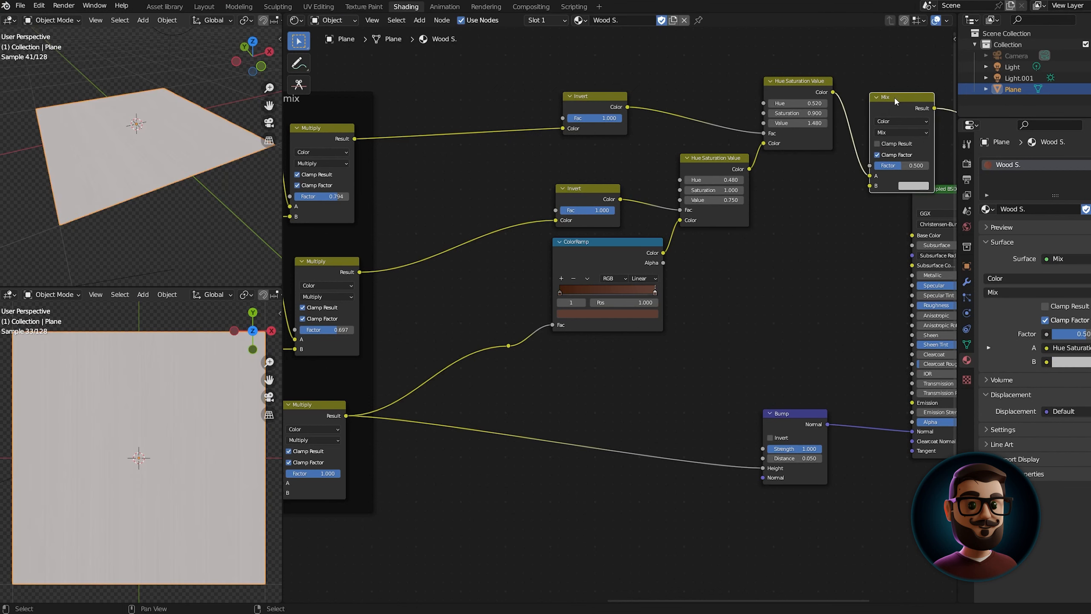
{"action": "left_click", "coordinate": [781, 83]}
{"action": "left_click", "coordinate": [336, 406], "text": "ctrl+shift"}
{"action": "left_click_drag", "start_coordinate": [508, 346], "coordinate": [820, 306]}
{"action": "left_click", "coordinate": [847, 253]}
{"action": "left_click", "coordinate": [845, 287]}
{"action": "left_click_drag", "start_coordinate": [842, 228], "coordinate": [841, 259]}
{"action": "left_click", "coordinate": [840, 260], "text": "ctrl+shift"}
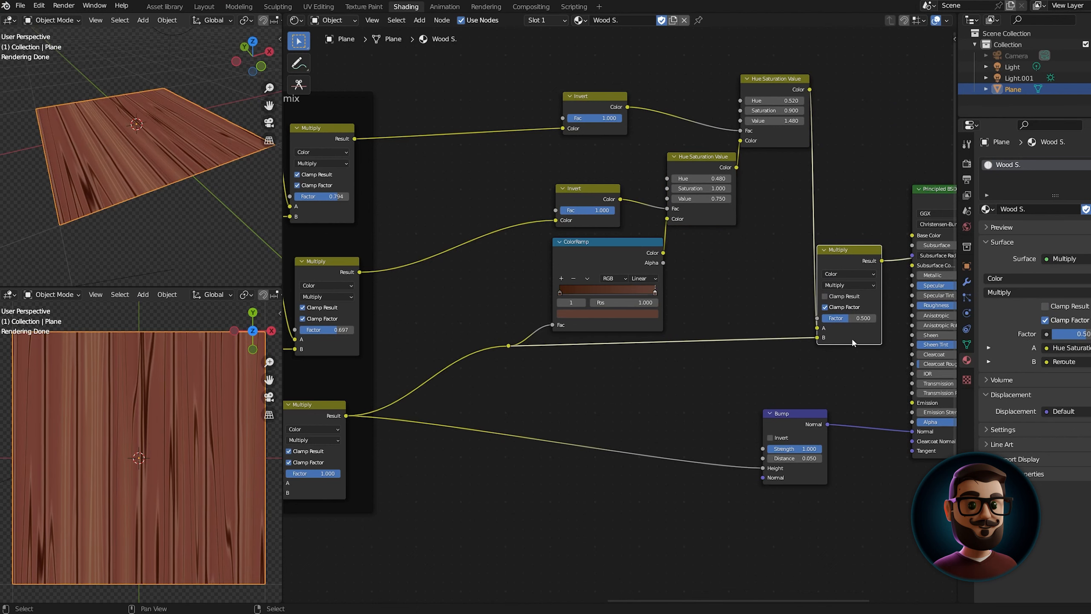
Set the new Multiply node's factor to 0.145 and connect its result to the Principled BSDF's Base Color.
{"action": "left_click_drag", "start_coordinate": [851, 318], "coordinate": [820, 319]}
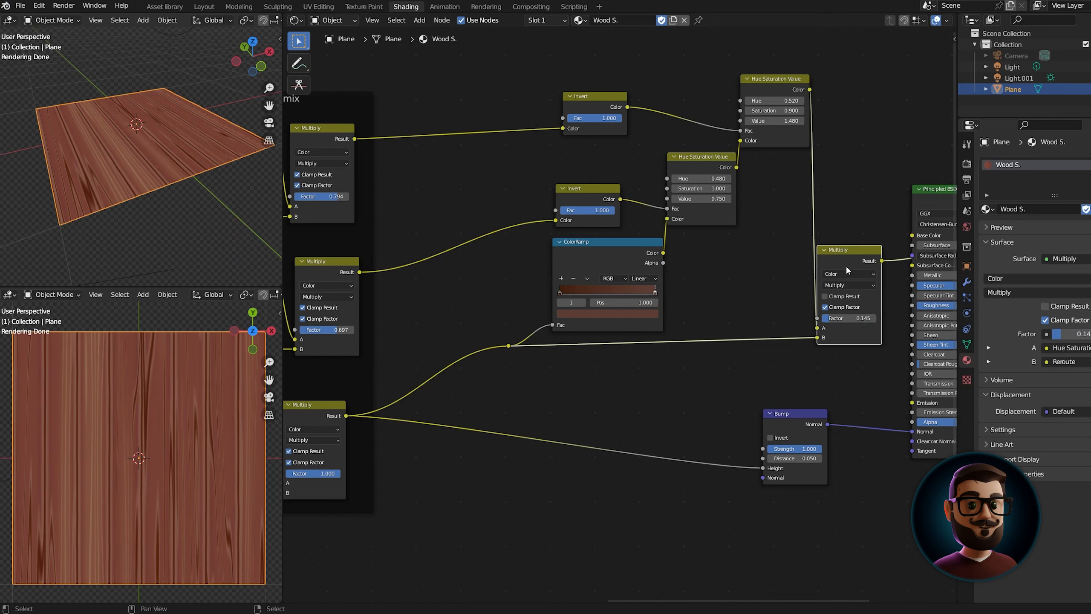
{"action": "left_click_drag", "start_coordinate": [881, 261], "coordinate": [912, 235]}
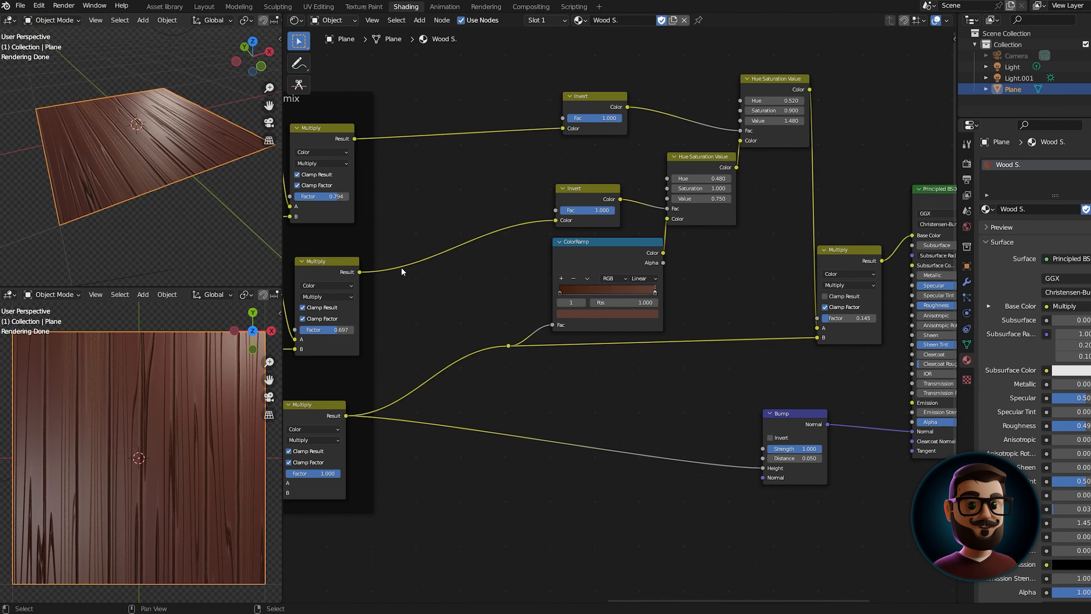
{"action": "left_click_drag", "start_coordinate": [710, 199], "coordinate": [715, 199], "text": "shift"}
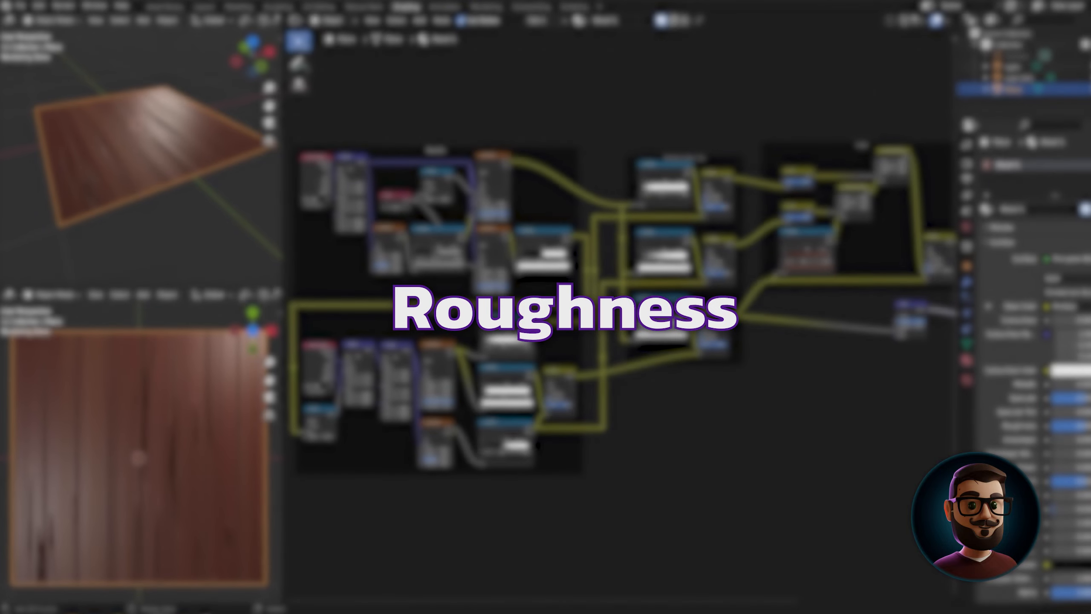
Add a Noise Texture in the empty area below the existing nodes and place a copy beneath it.
{"action": "scroll", "coordinate": [575, 357], "scroll_direction": "up", "scroll_amount": 6}
{"action": "middle_click_drag", "start_coordinate": [815, 415], "coordinate": [590, 281]}
{"action": "key", "text": "shift+a"}
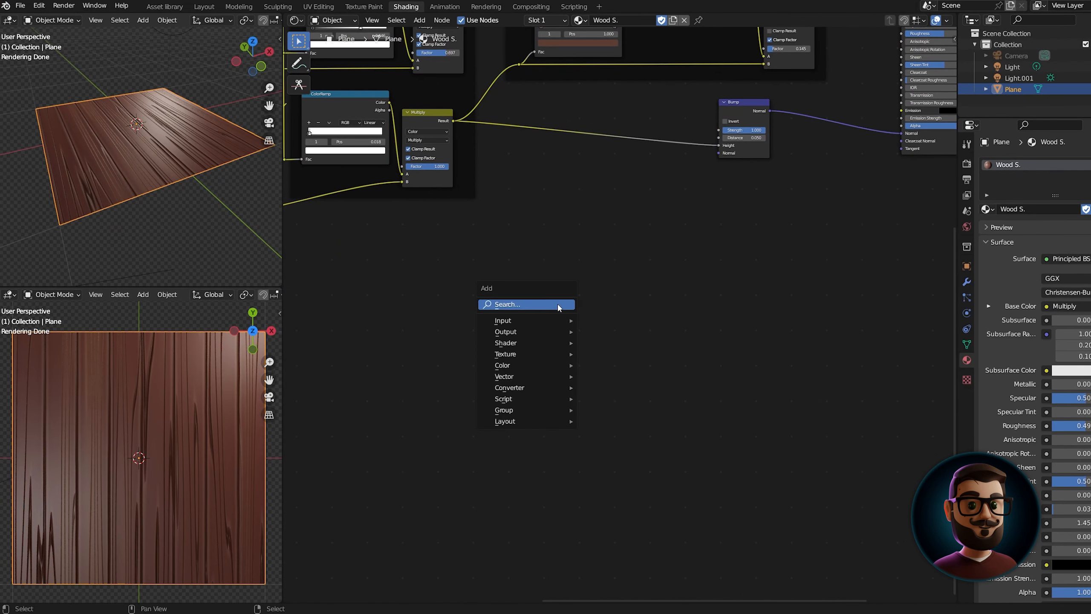
{"action": "left_click", "coordinate": [560, 307]}
{"action": "type", "text": "nois"}
{"action": "key", "text": "Return"}
{"action": "left_click", "coordinate": [475, 257]}
{"action": "key", "text": "shift+d"}
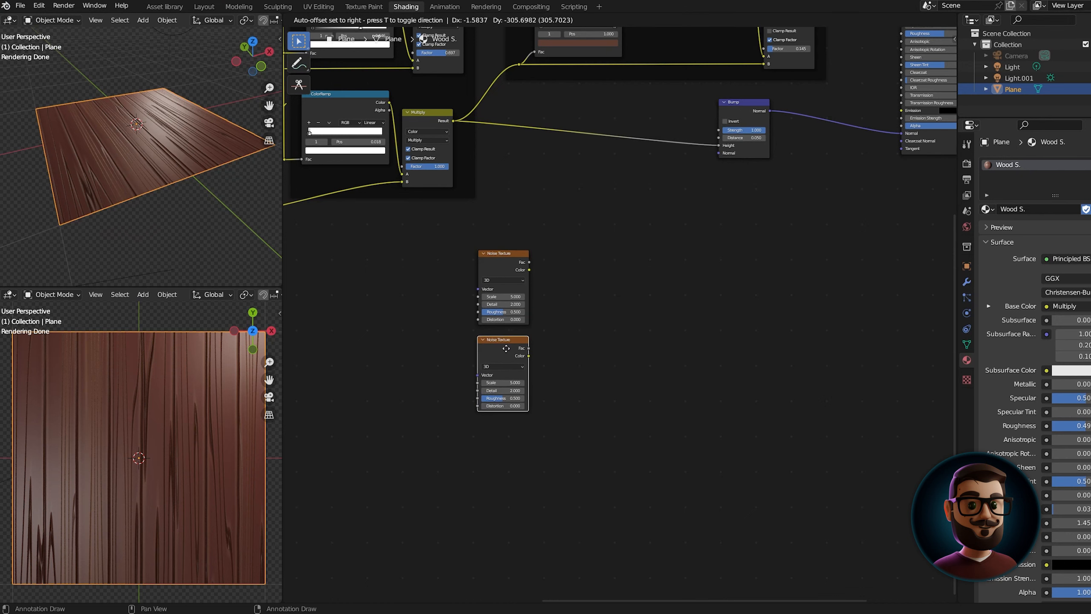
{"action": "left_click", "coordinate": [474, 351]}
Add Texture Coordinate and Mapping nodes to the upper Noise Texture and preview its output.
{"action": "left_click", "coordinate": [508, 253]}
{"action": "key", "text": "ctrl+t"}
{"action": "left_click_drag", "start_coordinate": [447, 269], "coordinate": [448, 258]}
{"action": "left_click", "coordinate": [379, 250]}
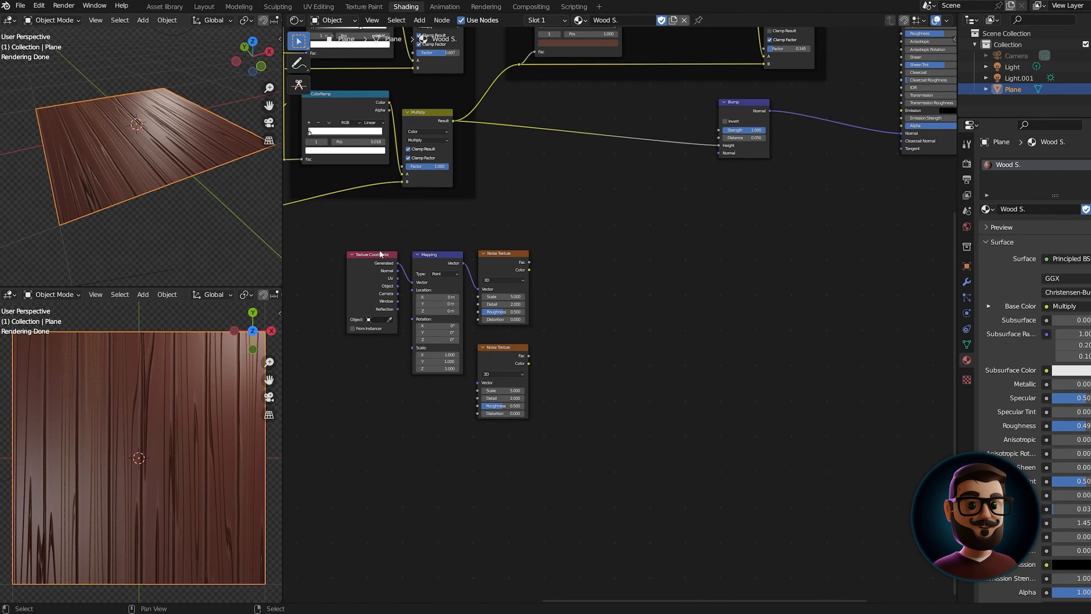
{"action": "left_click", "coordinate": [501, 270], "text": "ctrl+shift"}
{"action": "scroll", "coordinate": [438, 301], "scroll_direction": "up", "scroll_amount": 2}
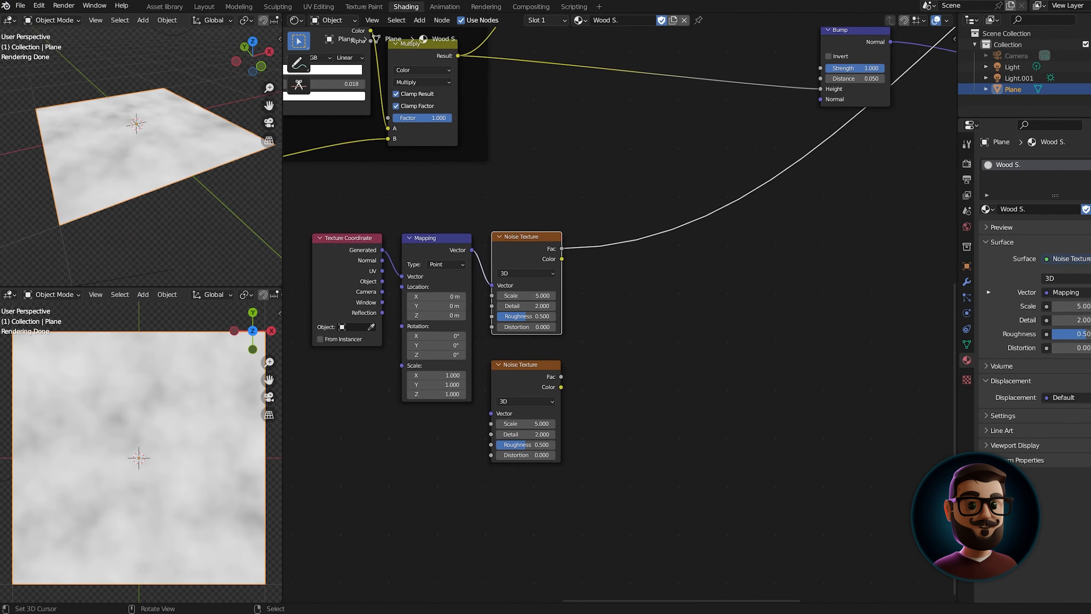
Set the upper Noise Texture to Scale 2, Detail 12 and Distortion 0.4.
{"action": "left_click", "coordinate": [534, 296]}
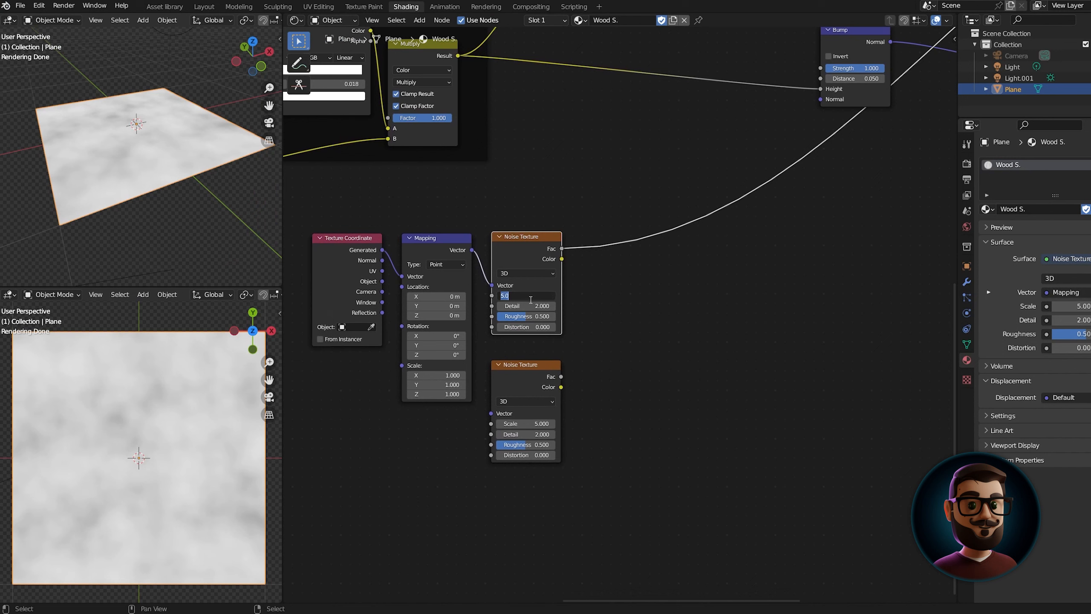
{"action": "type", "text": "2"}
{"action": "key", "text": "Return"}
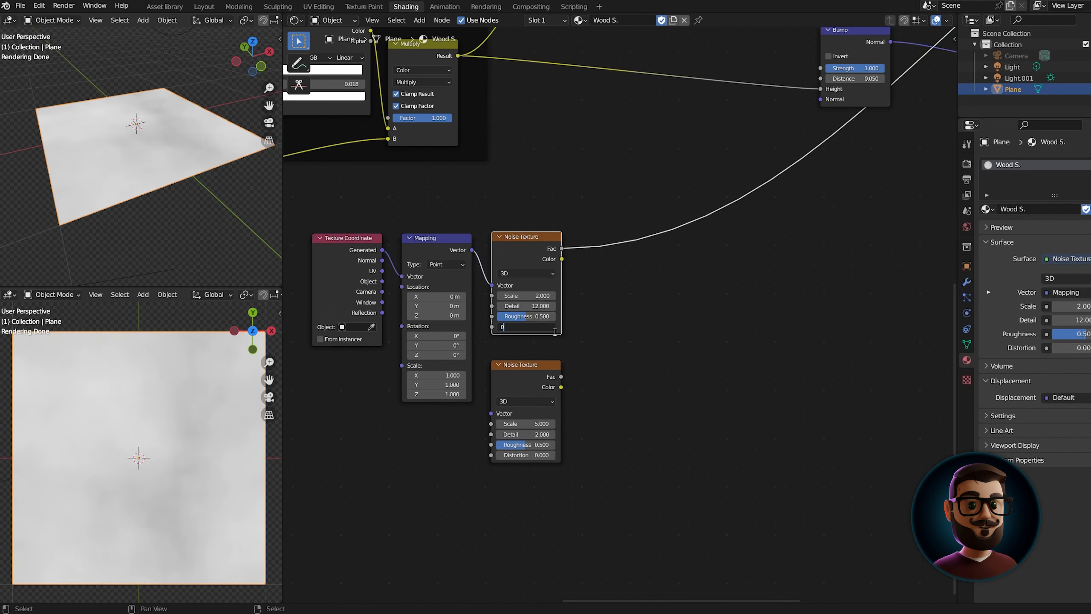
{"action": "type", "text": ".4"}
{"action": "key", "text": "Return"}
Set the Mapping node's scale to 1.28 in X and 0.27 in Y.
{"action": "left_click", "coordinate": [450, 374]}
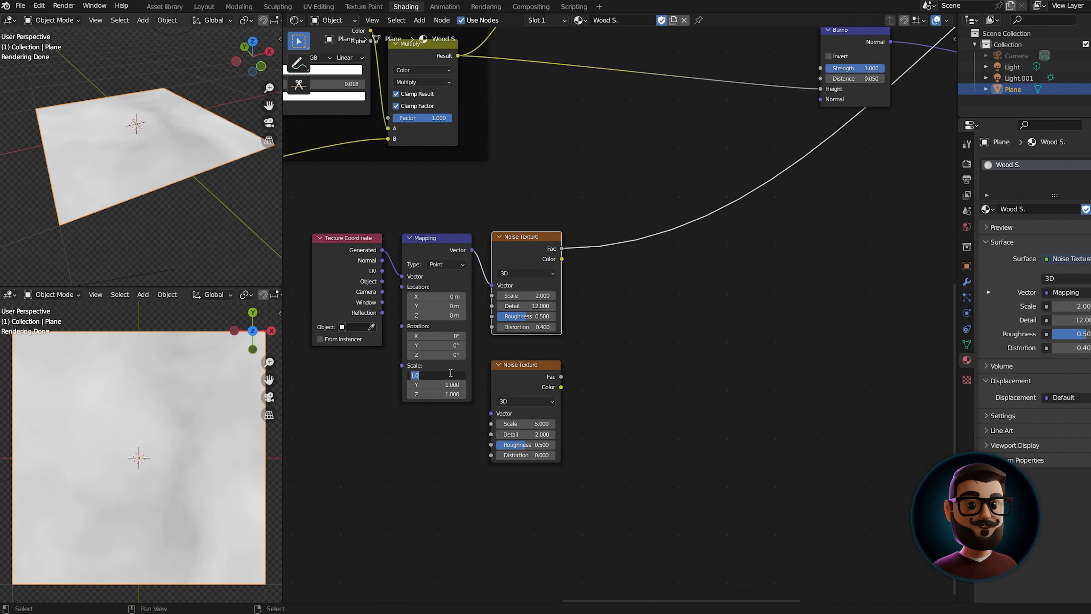
{"action": "type", "text": "1.28"}
{"action": "key", "text": "Return"}
{"action": "left_click", "coordinate": [450, 384]}
{"action": "type", "text": ".27"}
{"action": "key", "text": "Return"}
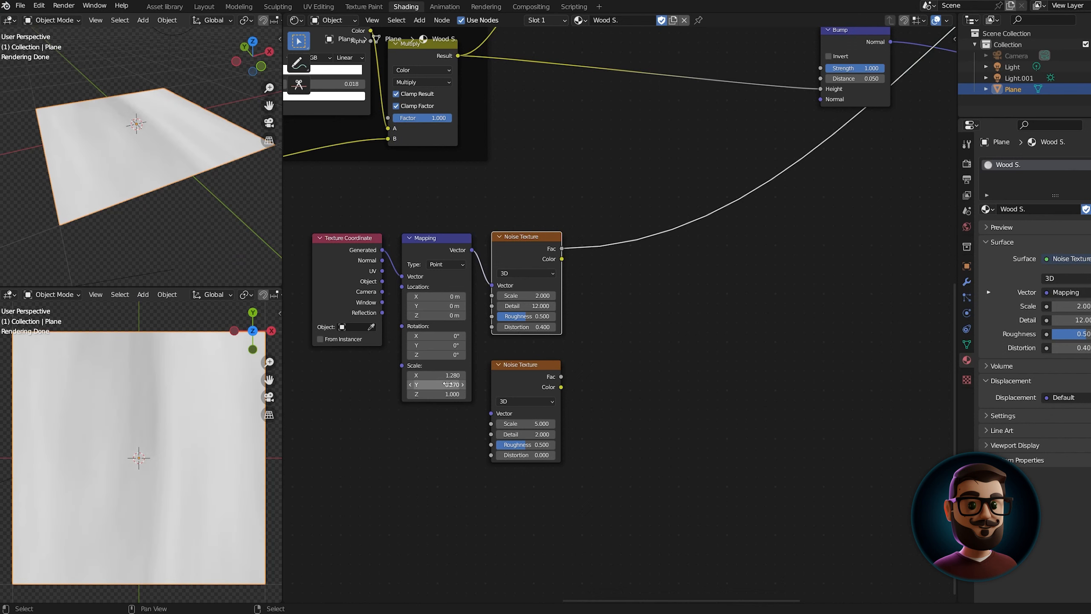
Make room after the Texture Coordinate node and insert a copy of the Mapping node before the original.
{"action": "left_click_drag", "start_coordinate": [634, 487], "coordinate": [437, 248]}
{"action": "key", "text": "g"}
{"action": "left_click", "coordinate": [505, 247]}
{"action": "left_click", "coordinate": [504, 246]}
{"action": "key", "text": "shift+d"}
{"action": "left_click", "coordinate": [418, 256]}
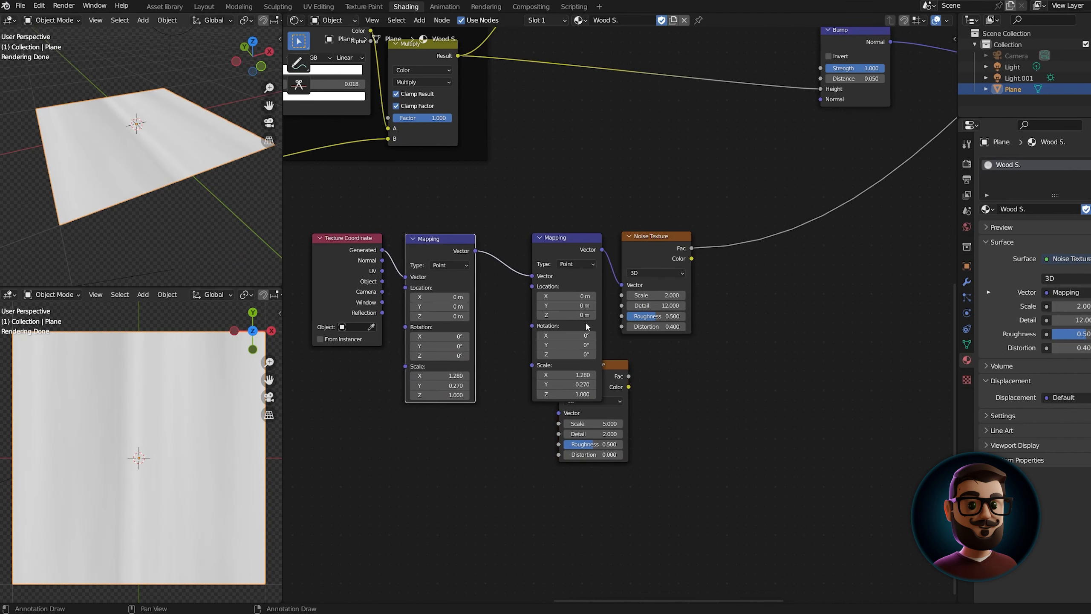
Reset the first Mapping node's scale to 1 on all axes, connect it to the lower Noise Texture's Vector and preview that noise.
{"action": "left_click_drag", "start_coordinate": [619, 364], "coordinate": [680, 368]}
{"action": "left_click_drag", "start_coordinate": [455, 376], "coordinate": [455, 395]}
{"action": "type", "text": "1"}
{"action": "key", "text": "Return"}
{"action": "left_click_drag", "start_coordinate": [476, 251], "coordinate": [621, 415]}
{"action": "left_click", "coordinate": [659, 375], "text": "ctrl+shift"}
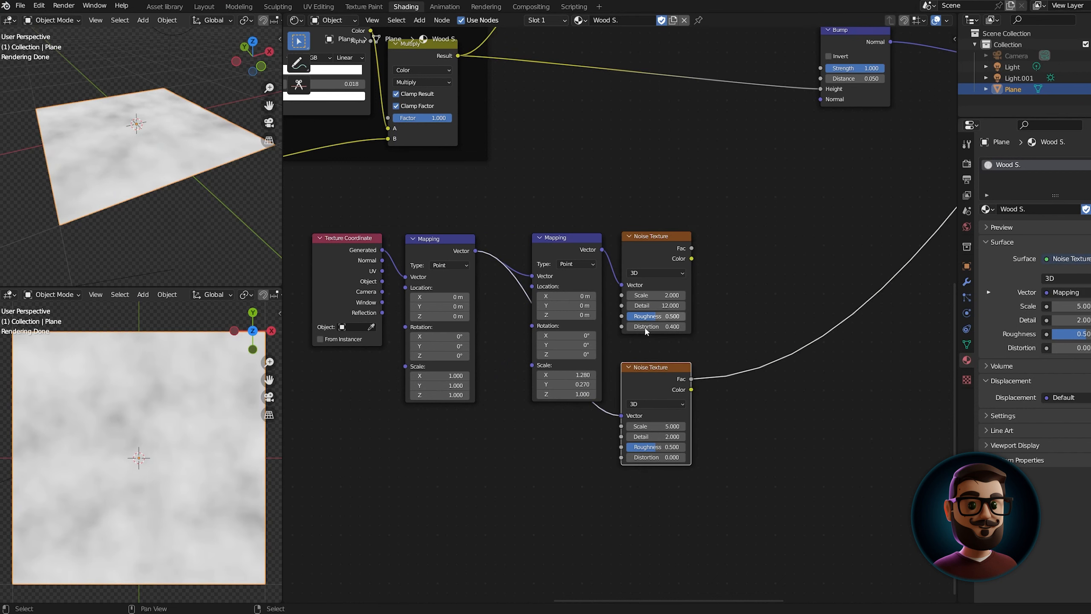
Set the lower Noise Texture to Scale 13.4, Detail 8, Roughness 1 and Distortion 0.2.
{"action": "left_click", "coordinate": [658, 425]}
{"action": "type", "text": "13.4"}
{"action": "key", "text": "Return"}
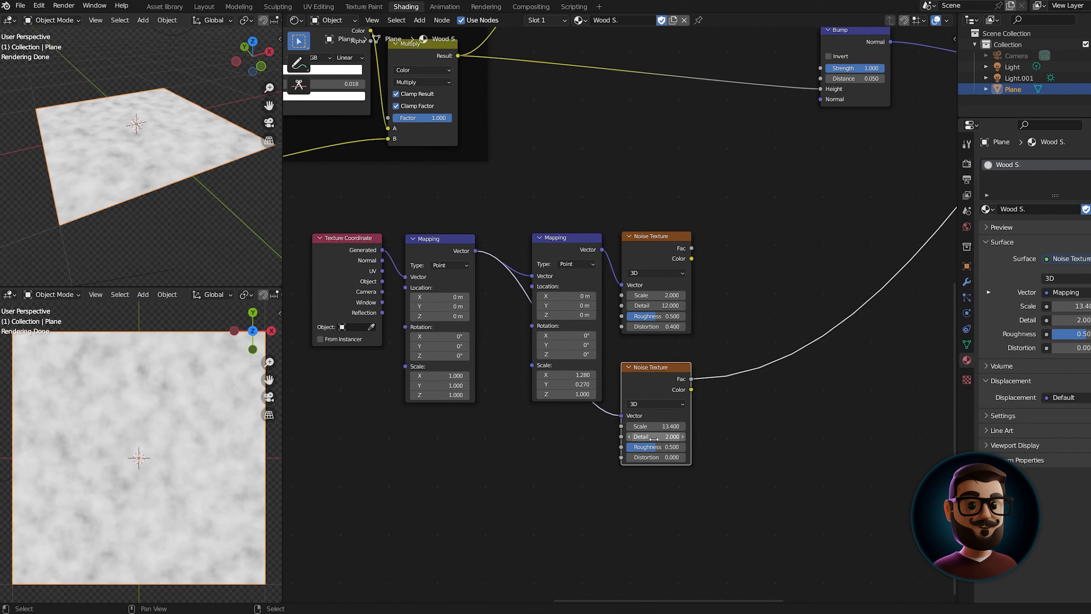
{"action": "left_click_drag", "start_coordinate": [657, 447], "coordinate": [685, 448]}
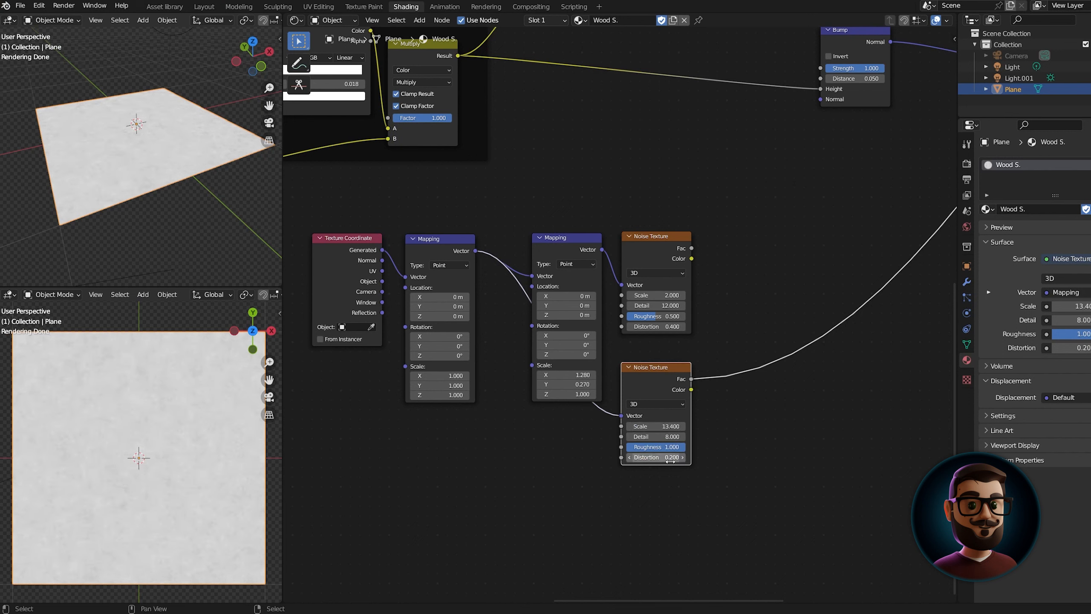
Add a ColorRamp after the lower Noise Texture and a copy fed by the upper one's Fac, then preview the lower ramp.
{"action": "key", "text": "shift+a"}
{"action": "left_click", "coordinate": [749, 423]}
{"action": "type", "text": "ramp"}
{"action": "key", "text": "Return"}
{"action": "left_click", "coordinate": [734, 393]}
{"action": "key", "text": "shift+d"}
{"action": "left_click", "coordinate": [766, 258]}
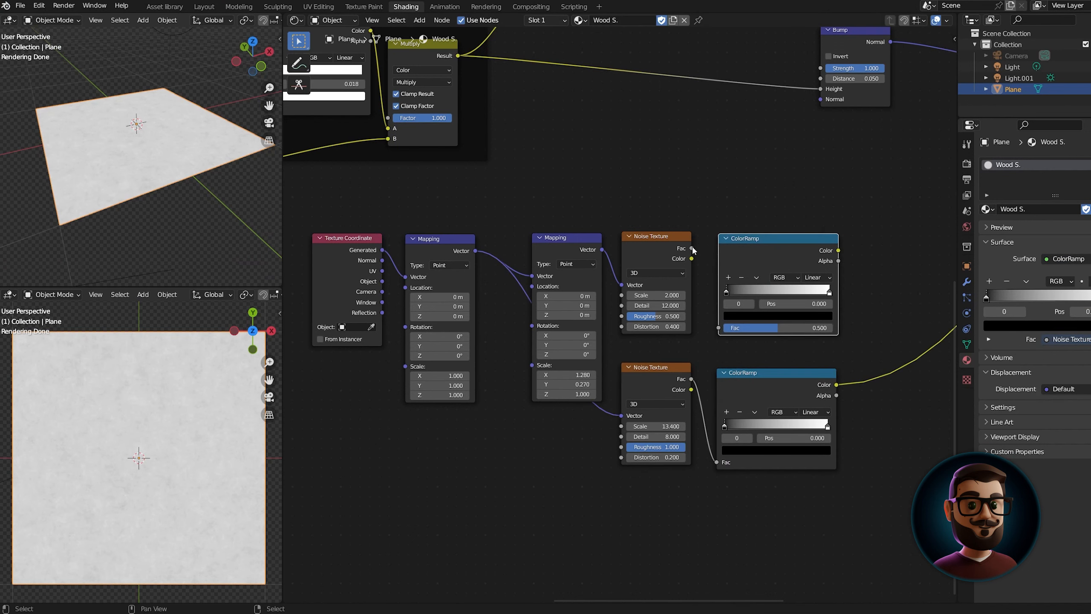
{"action": "left_click_drag", "start_coordinate": [692, 248], "coordinate": [719, 327]}
{"action": "left_click", "coordinate": [763, 382], "text": "ctrl+shift"}
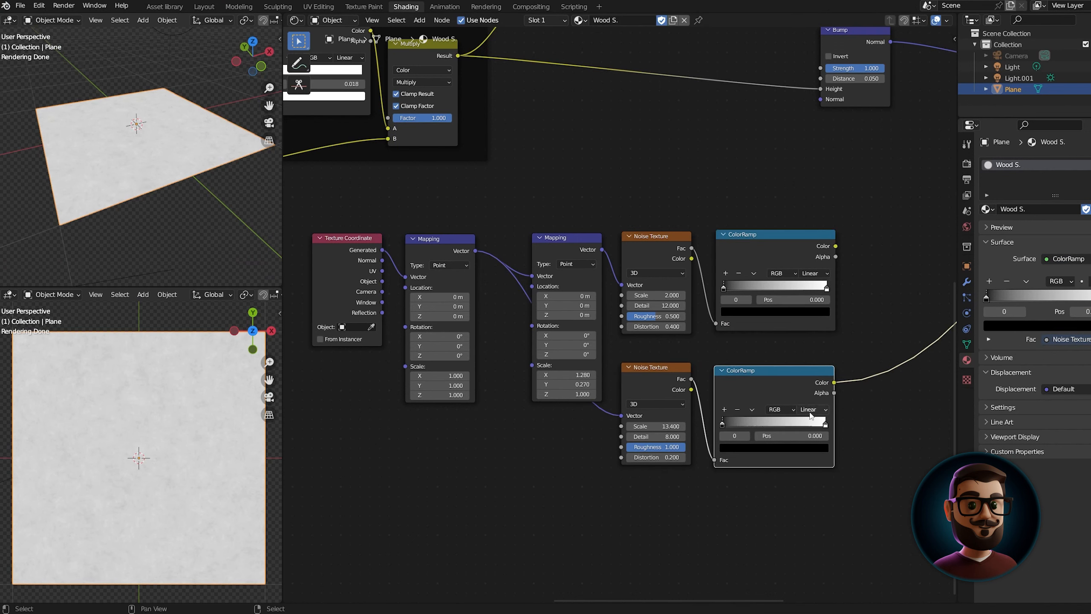
Switch both ColorRamps to Ease interpolation and give the lower ramp's dark stop a mid grey colour at position 0.256.
{"action": "left_click", "coordinate": [810, 409]}
{"action": "left_click", "coordinate": [810, 419]}
{"action": "left_click", "coordinate": [740, 449]}
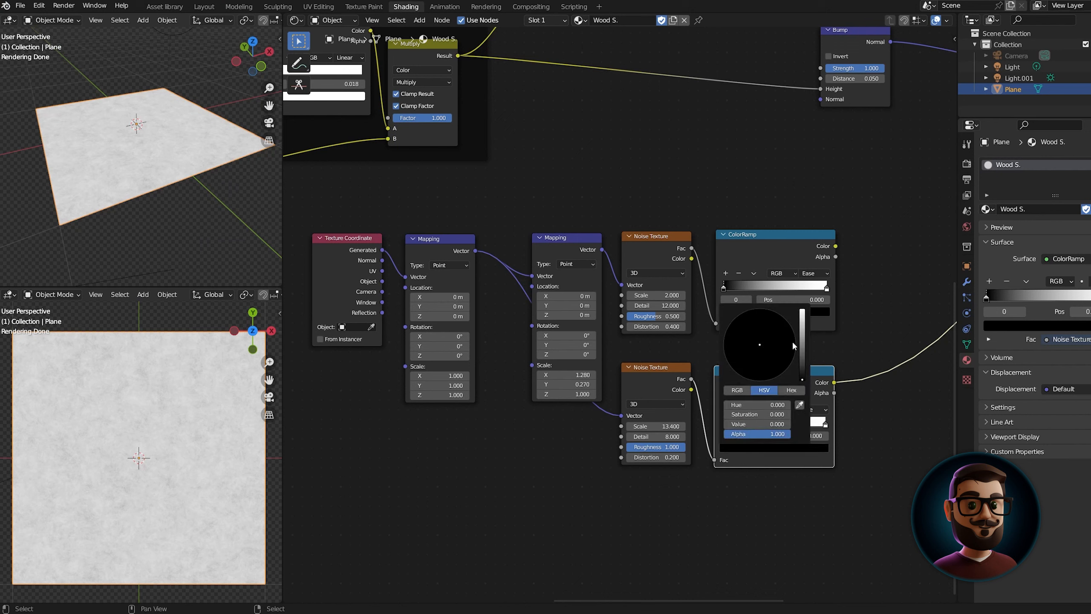
{"action": "left_click_drag", "start_coordinate": [802, 384], "coordinate": [801, 340]}
{"action": "left_click_drag", "start_coordinate": [732, 424], "coordinate": [746, 425]}
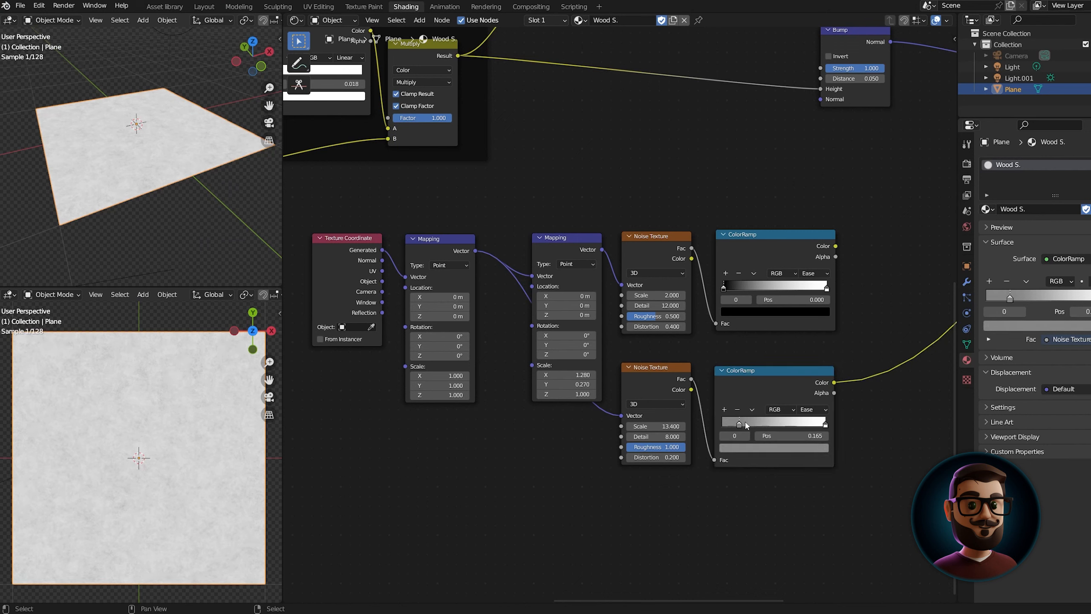
{"action": "left_click", "coordinate": [760, 448]}
Preview the upper ColorRamp, move its dark stop to 0.263 and light stop to 0.779, and lighten the dark stop to grey.
{"action": "left_click", "coordinate": [777, 243]}
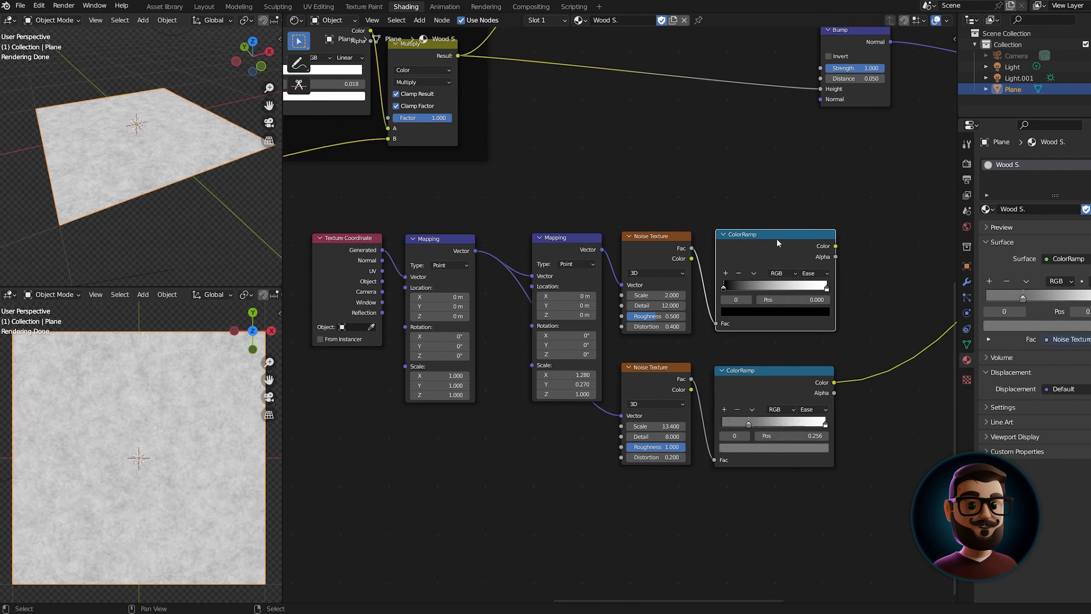
{"action": "left_click", "coordinate": [739, 294], "text": "ctrl+shift"}
{"action": "left_click_drag", "start_coordinate": [724, 289], "coordinate": [742, 289]}
{"action": "left_click_drag", "start_coordinate": [827, 289], "coordinate": [804, 289]}
{"action": "left_click_drag", "start_coordinate": [742, 289], "coordinate": [751, 289]}
{"action": "left_click", "coordinate": [804, 289]}
{"action": "left_click", "coordinate": [751, 289]}
{"action": "left_click", "coordinate": [758, 311]}
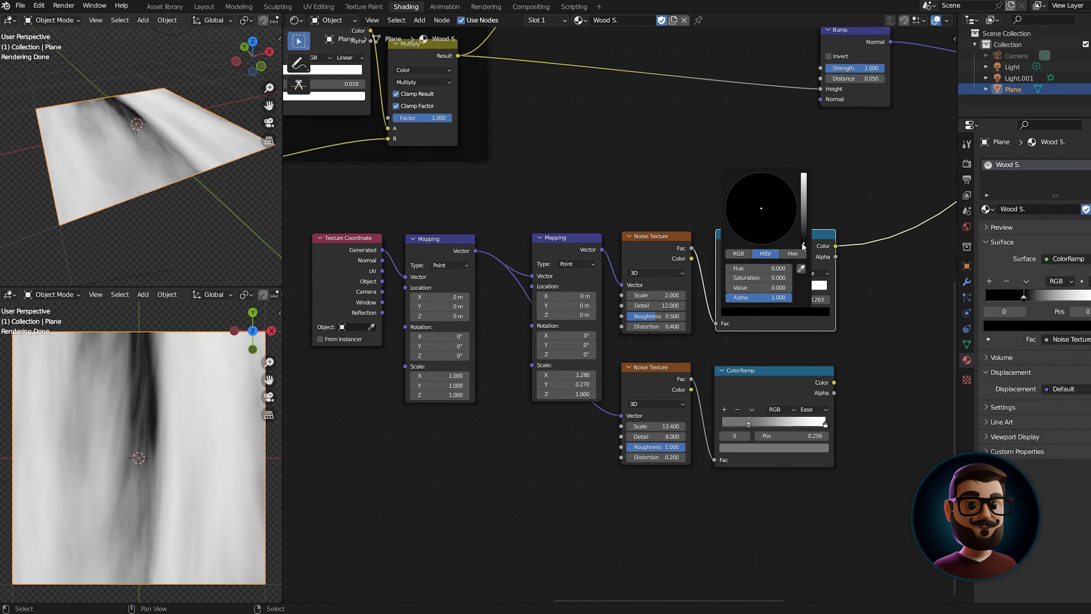
{"action": "left_click_drag", "start_coordinate": [802, 243], "coordinate": [803, 213]}
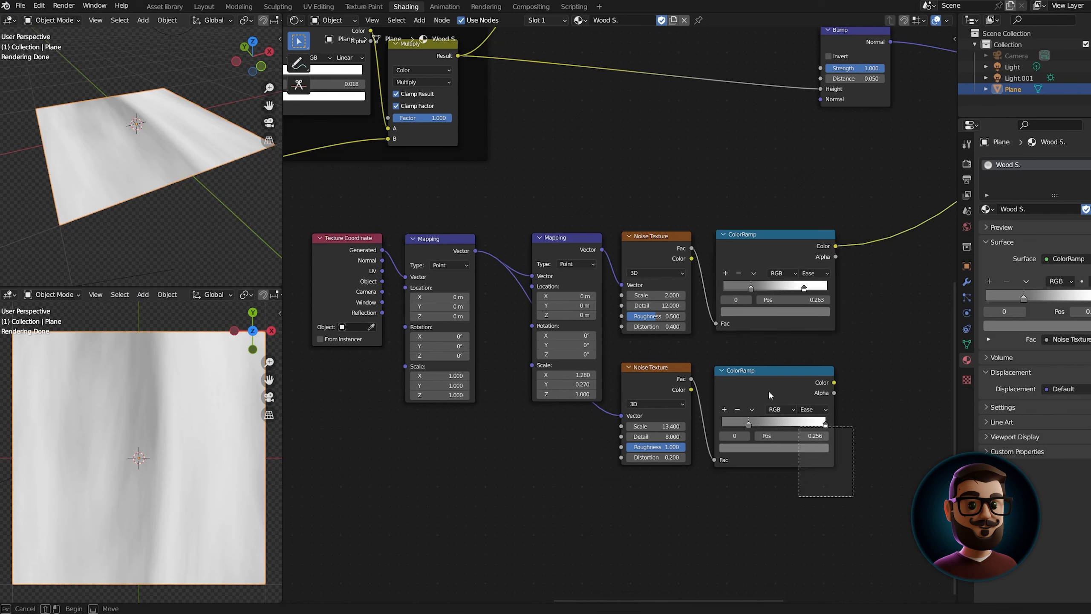
Shift the noise chain back and combine both ColorRamps in a Mix Color node set to Screen with Factor 1.
{"action": "left_click_drag", "start_coordinate": [768, 392], "coordinate": [592, 207]}
{"action": "key", "text": "g"}
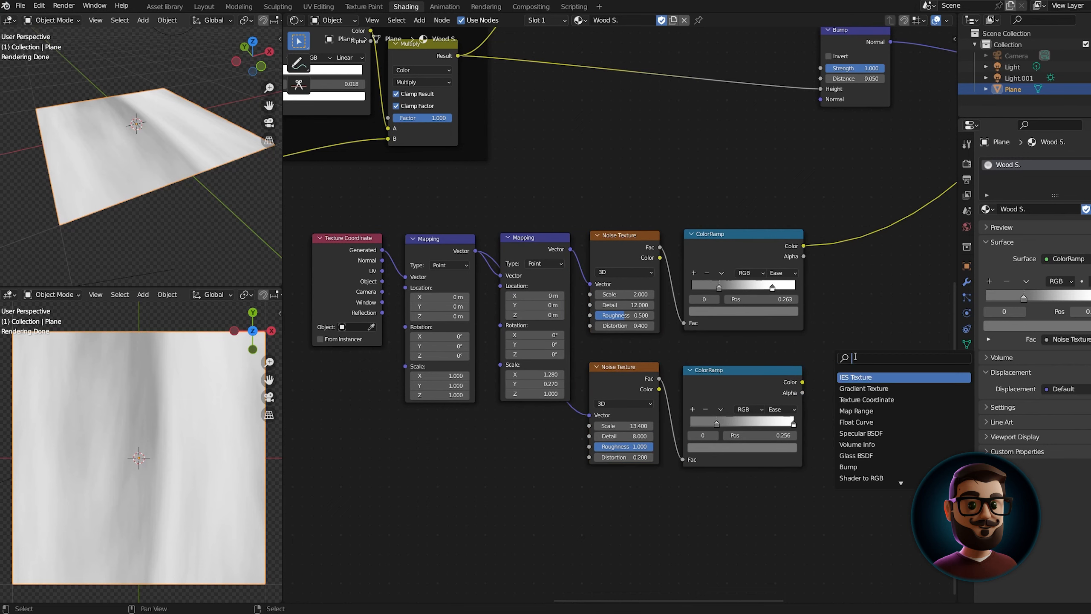
{"action": "left_click", "coordinate": [908, 451]}
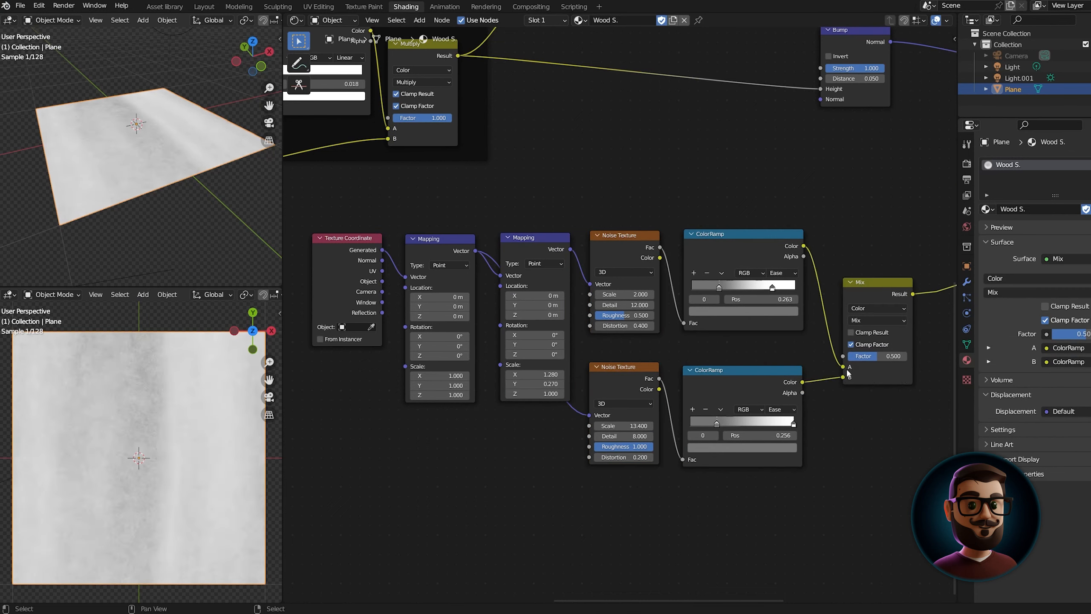
{"action": "left_click", "coordinate": [852, 386]}
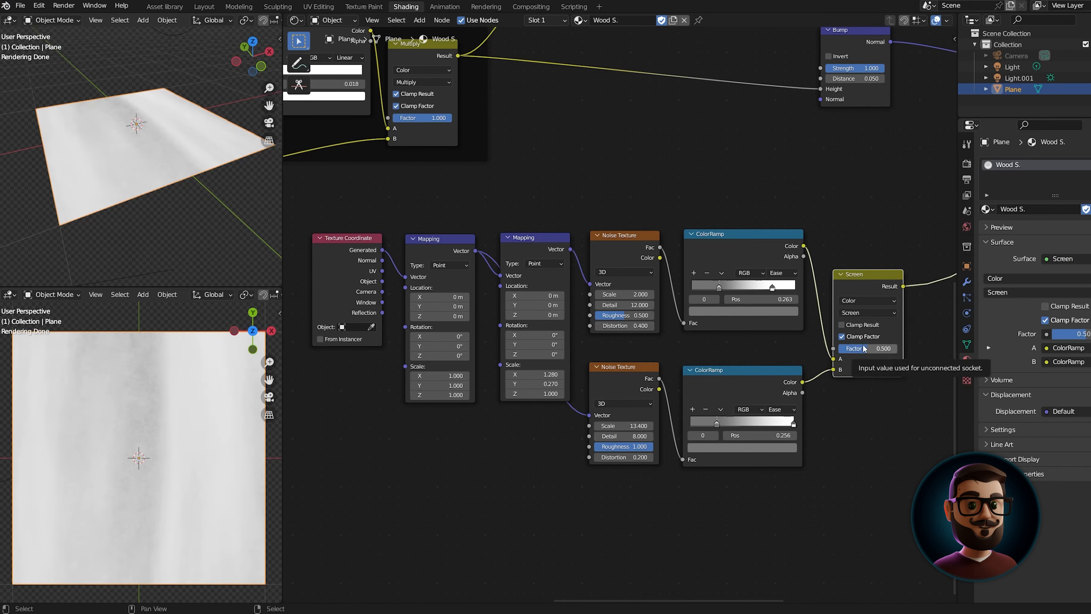
{"action": "left_click_drag", "start_coordinate": [865, 349], "coordinate": [893, 348]}
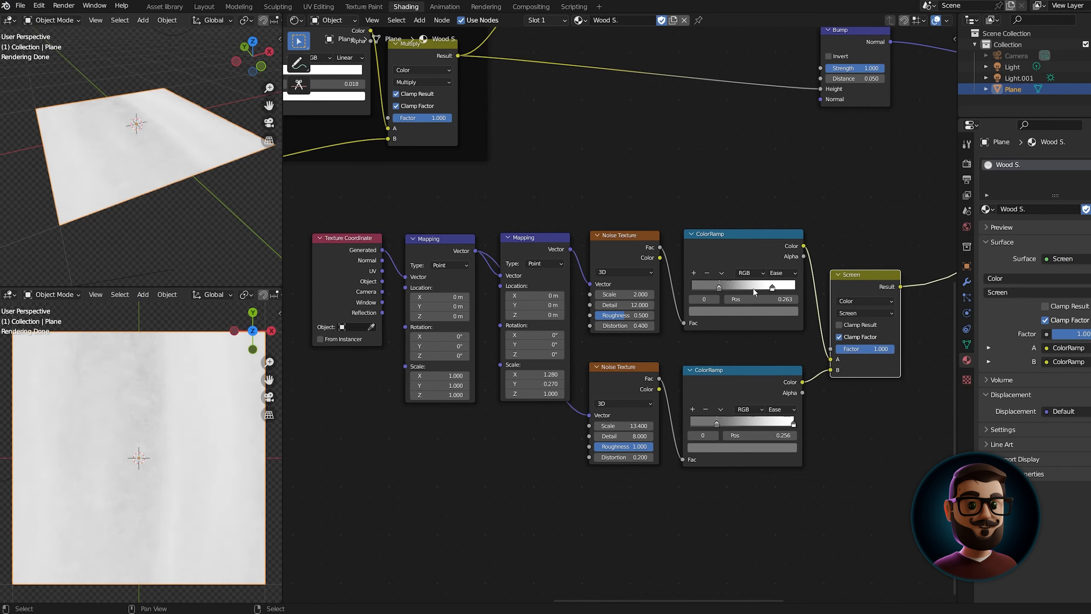
Darken the upper ColorRamp's white stop to light grey and move its dark stop to position 0.418.
{"action": "left_click", "coordinate": [771, 287]}
{"action": "left_click", "coordinate": [743, 310]}
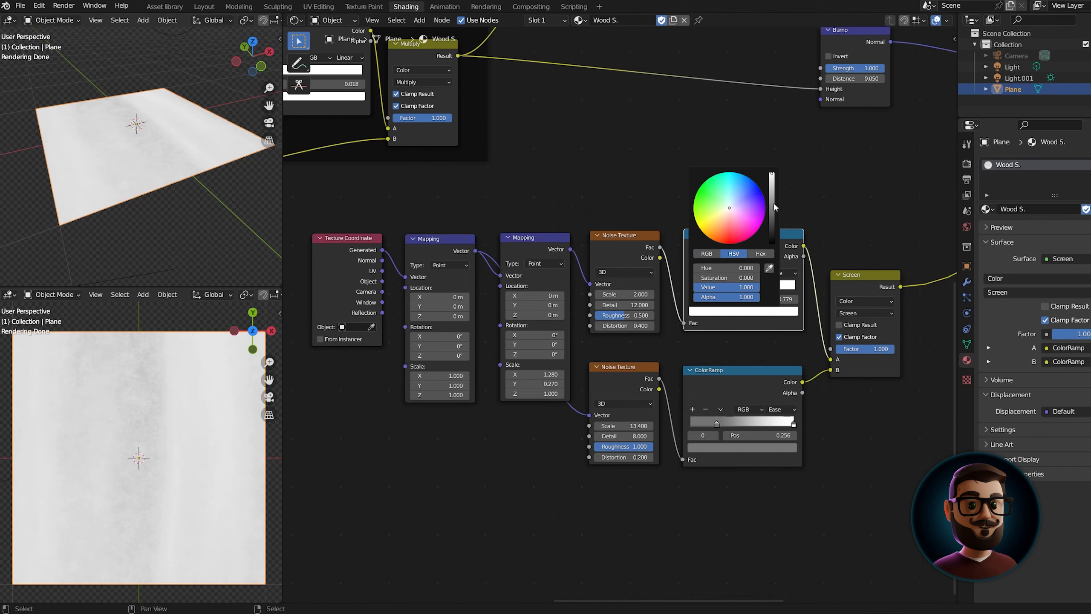
{"action": "left_click", "coordinate": [734, 286]}
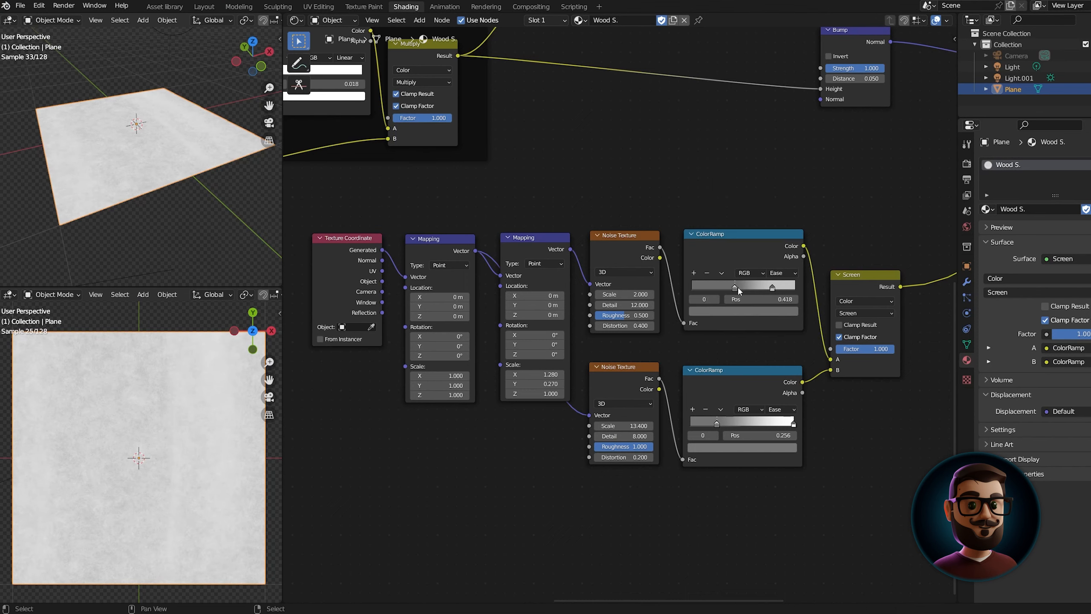
Feed the Screen result into the Principled BSDF's Roughness and group the new nodes in a frame labelled Roughness.
{"action": "scroll", "coordinate": [876, 227], "scroll_direction": "down", "scroll_amount": 2}
{"action": "middle_click_drag", "start_coordinate": [877, 227], "coordinate": [684, 419]}
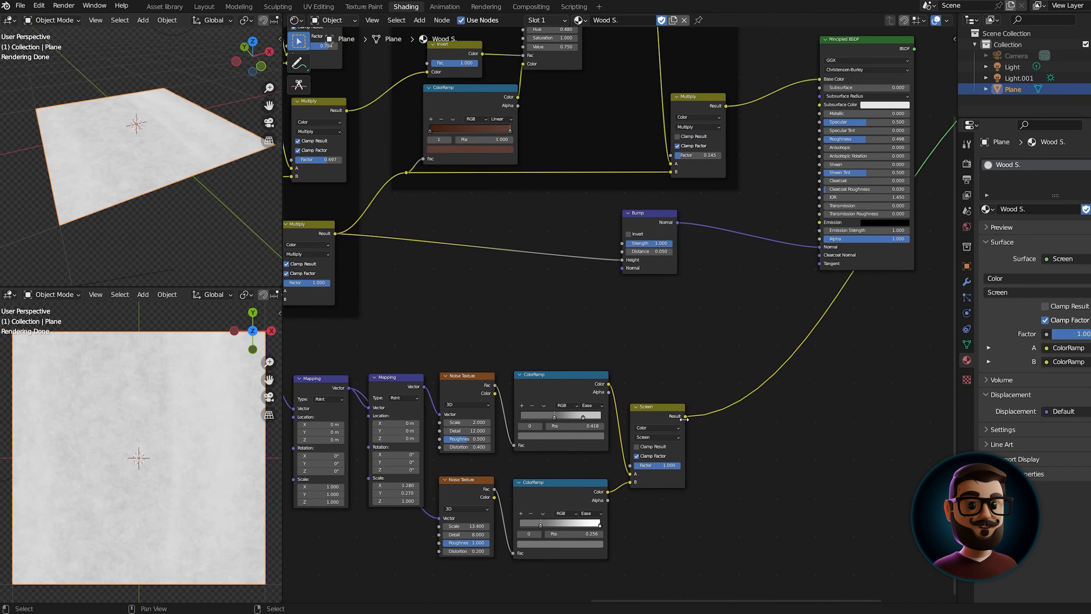
{"action": "left_click", "coordinate": [822, 140], "text": "ctrl+shift"}
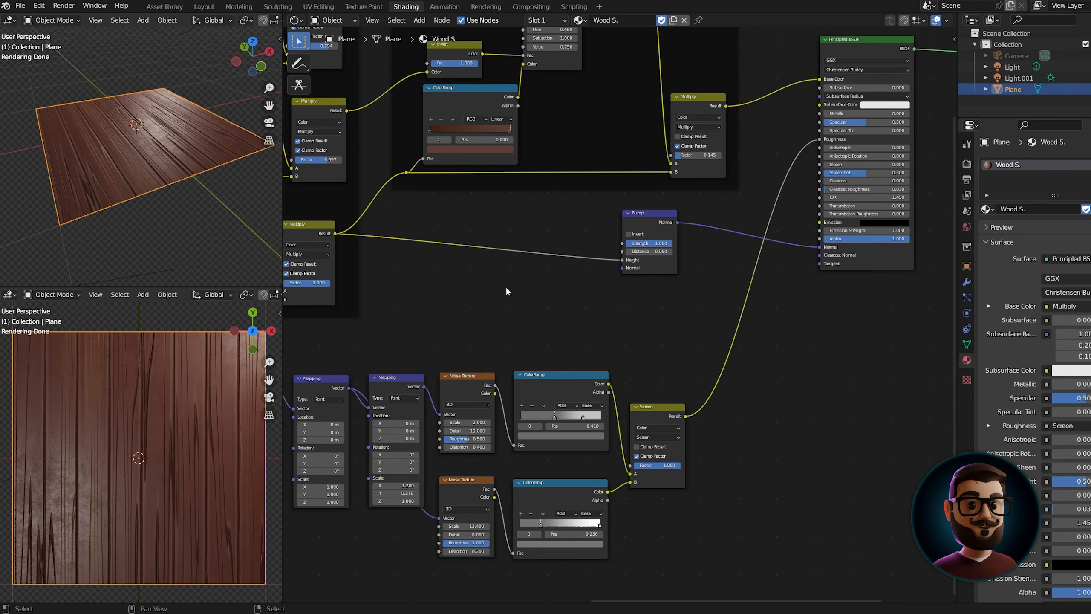
{"action": "scroll", "coordinate": [683, 389], "scroll_direction": "down", "scroll_amount": 2}
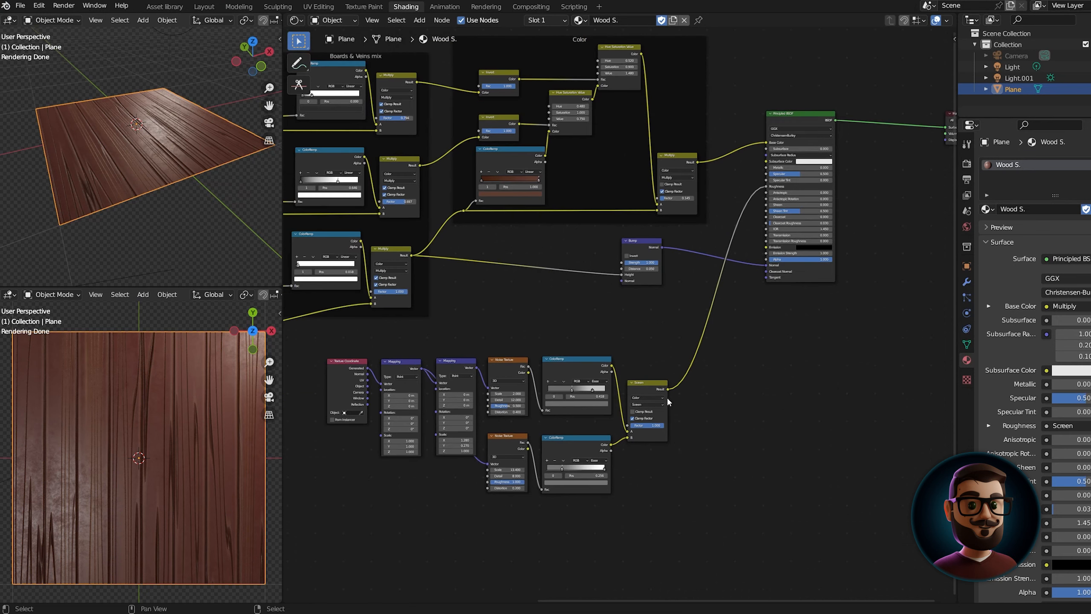
{"action": "key", "text": "Home"}
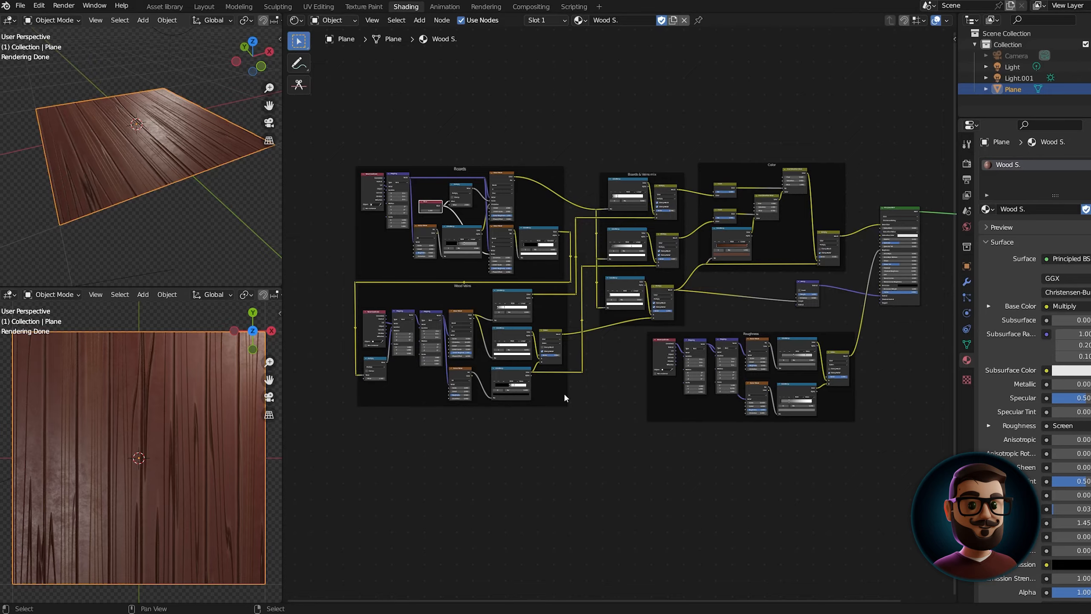
Try a uniform scale of 2.6 on the first Mapping node in the Wood Veins frame and undo it.
{"action": "scroll", "coordinate": [602, 310], "scroll_direction": "up", "scroll_amount": 5}
{"action": "scroll", "coordinate": [344, 287], "scroll_direction": "up", "scroll_amount": 3}
{"action": "middle_click_drag", "start_coordinate": [345, 288], "coordinate": [519, 299], "text": "shift"}
{"action": "scroll", "coordinate": [519, 299], "scroll_direction": "up", "scroll_amount": 2}
{"action": "middle_click_drag", "start_coordinate": [480, 254], "coordinate": [519, 296], "text": "shift"}
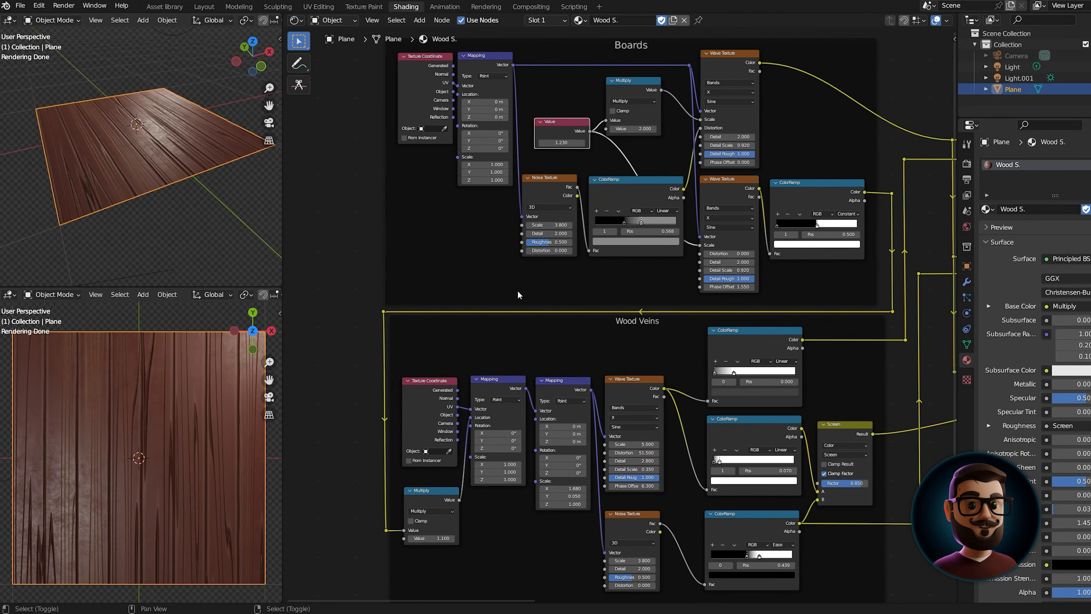
{"action": "mouse_move", "coordinate": [492, 166]}
{"action": "left_mouse_down"}
{"action": "mouse_move", "coordinate": [490, 180]}
{"action": "mouse_move", "coordinate": [471, 181]}
{"action": "mouse_move", "coordinate": [488, 166]}
{"action": "mouse_move", "coordinate": [501, 172]}
{"action": "left_mouse_up"}
{"action": "left_click_drag", "start_coordinate": [497, 464], "coordinate": [529, 480]}
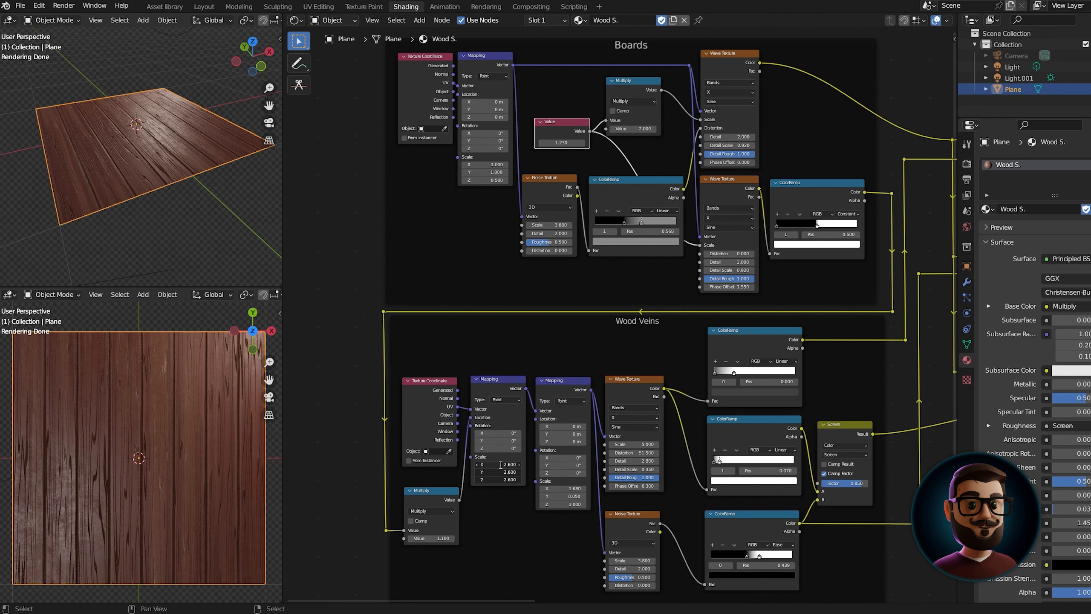
{"action": "key", "text": "ctrl+z"}
Add a Value node beside the Boards frame and connect it to the Boards Mapping node's Scale.
{"action": "key", "text": "shift+a"}
{"action": "mouse_move", "coordinate": [326, 296]}
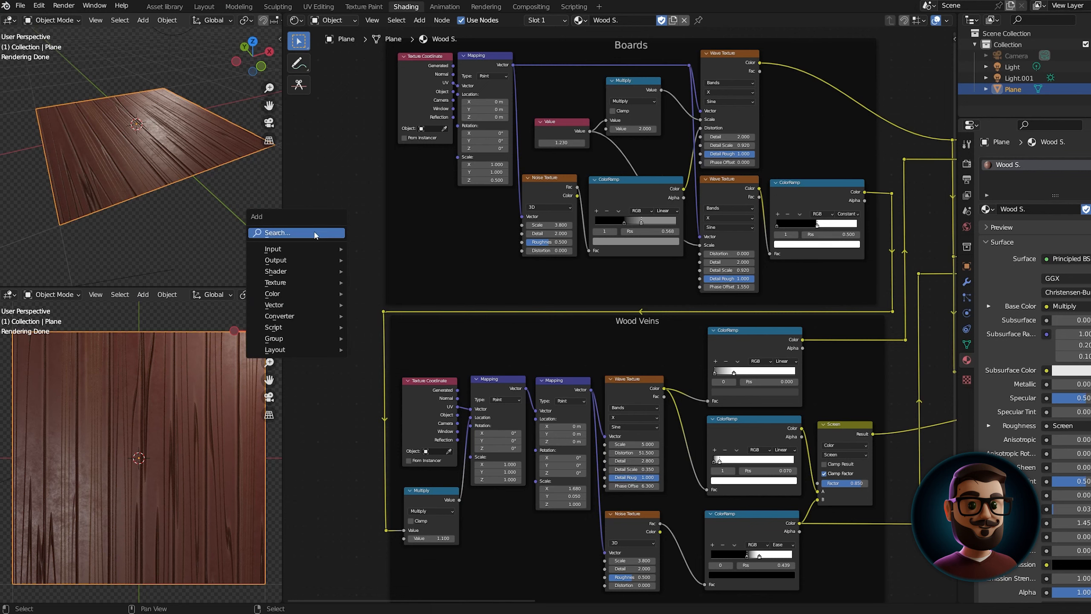
{"action": "left_click", "coordinate": [315, 233]}
{"action": "type", "text": "va"}
{"action": "key", "text": "Return"}
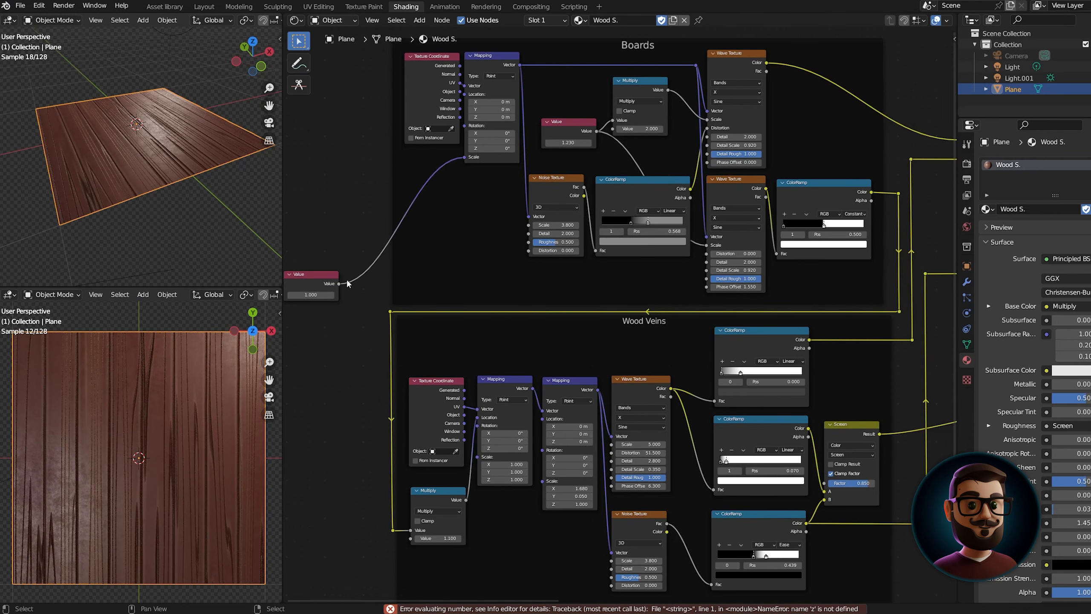
Set the new Value node to 1 and link it to the Scale of the first Wood Veins Mapping node.
{"action": "left_click_drag", "start_coordinate": [310, 275], "coordinate": [351, 296]}
{"action": "left_click", "coordinate": [327, 296]}
{"action": "type", "text": "1"}
{"action": "key", "text": "Return"}
{"action": "scroll", "coordinate": [580, 374], "scroll_direction": "down", "scroll_amount": 5}
{"action": "middle_click_drag", "start_coordinate": [795, 412], "coordinate": [625, 416], "text": "shift"}
{"action": "scroll", "coordinate": [626, 386], "scroll_direction": "down", "scroll_amount": 1}
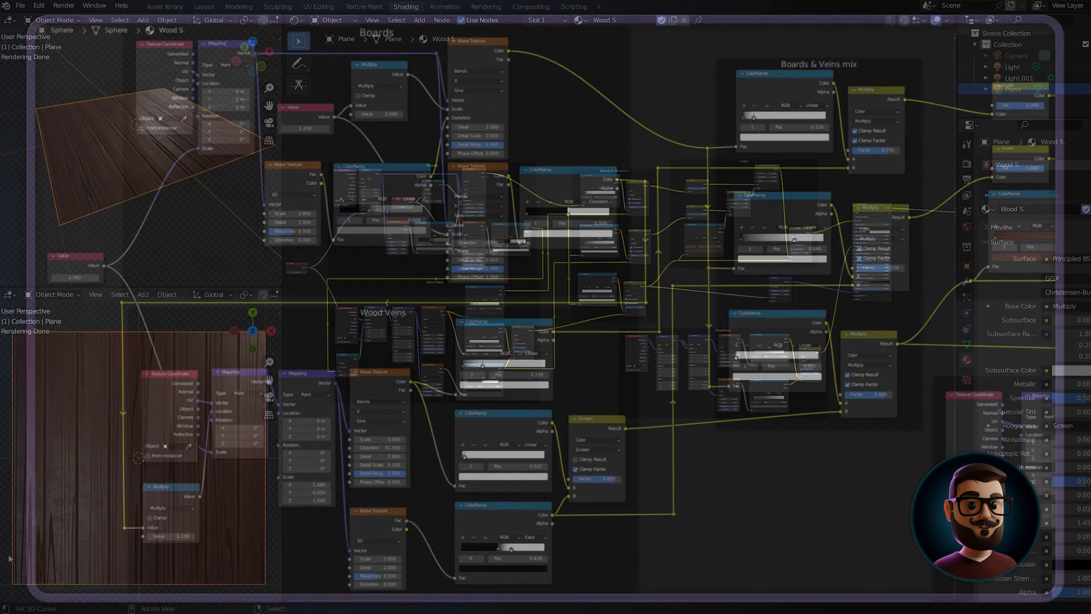